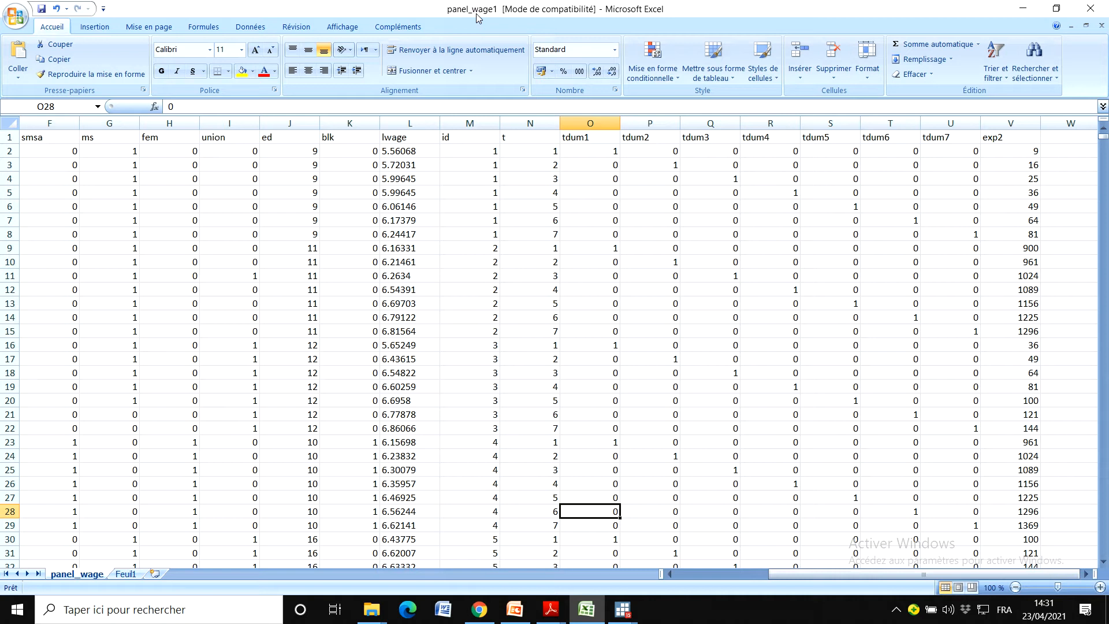
# Step: Examine the id and t columns of the panel_wage sheet and how their rows identify each individual and period
pyautogui.click(494, 11)
pyautogui.click(465, 123)
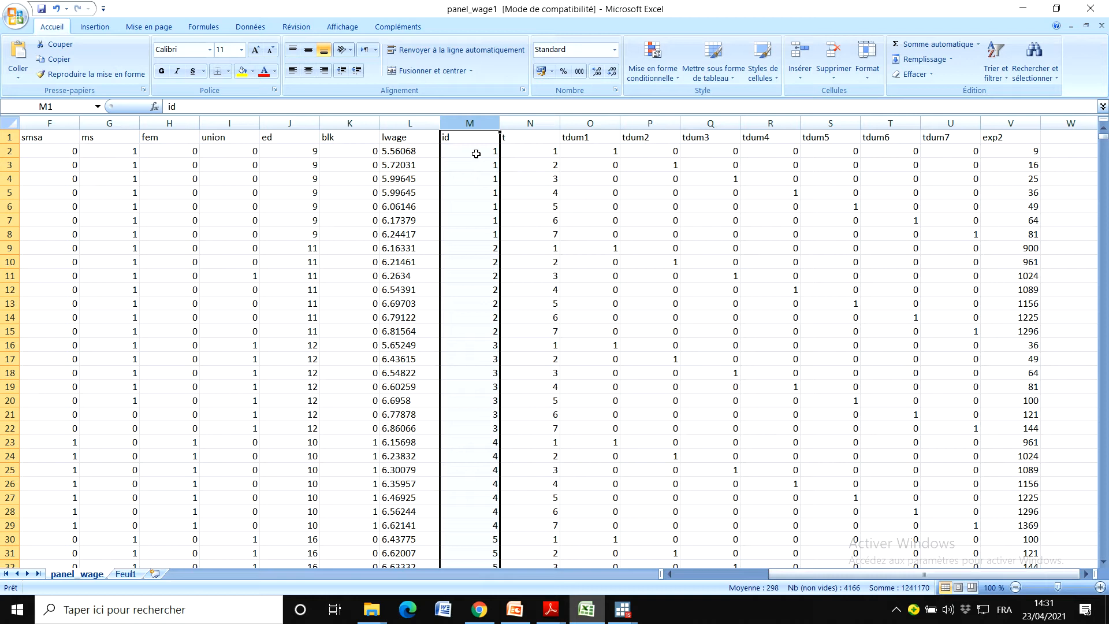
pyautogui.click(532, 123)
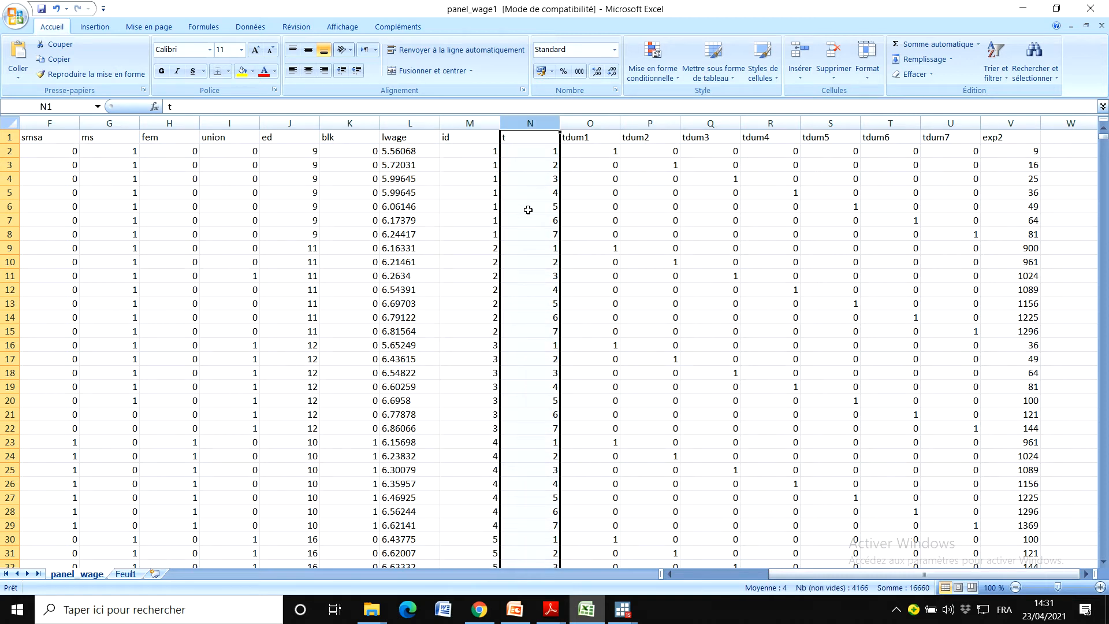
pyautogui.click(607, 257)
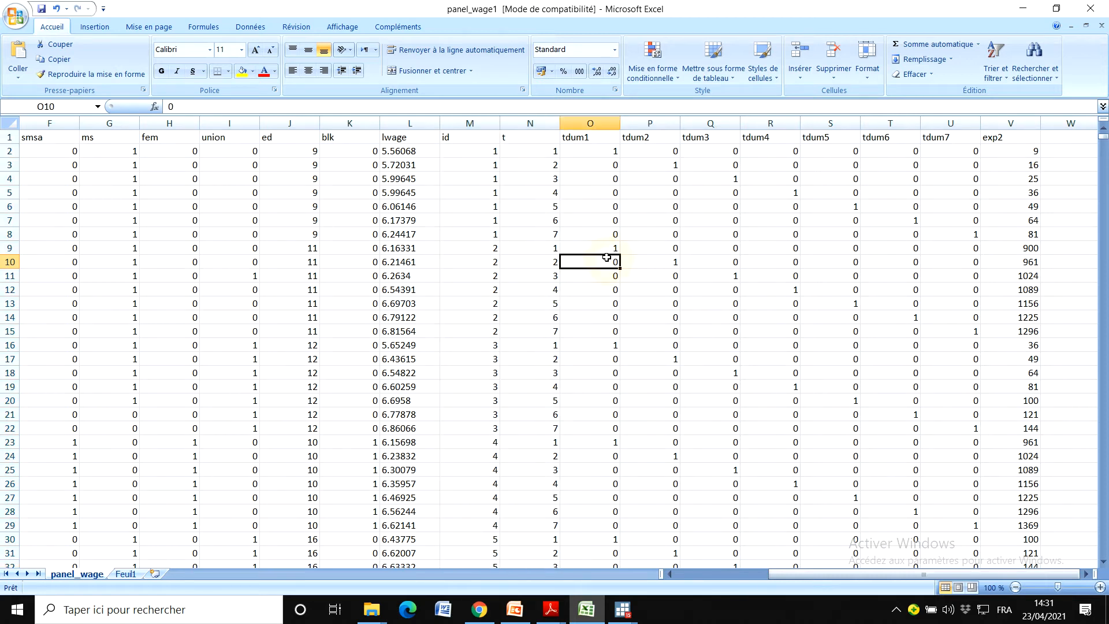
pyautogui.click(487, 152)
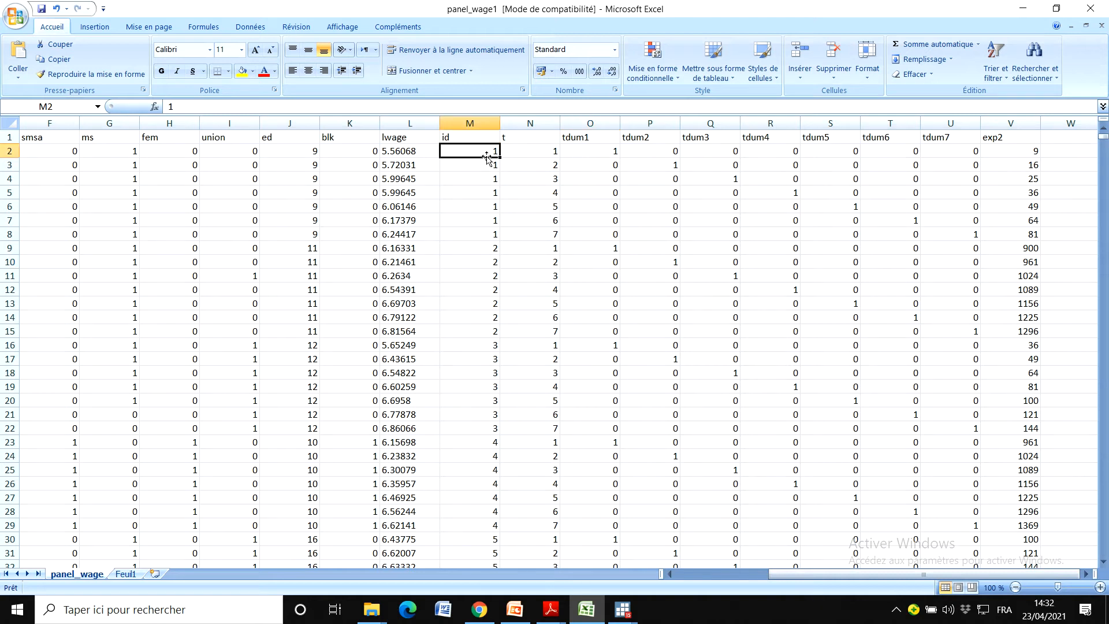
pyautogui.click(487, 165)
pyautogui.moveTo(484, 181); pyautogui.dragTo(480, 240)
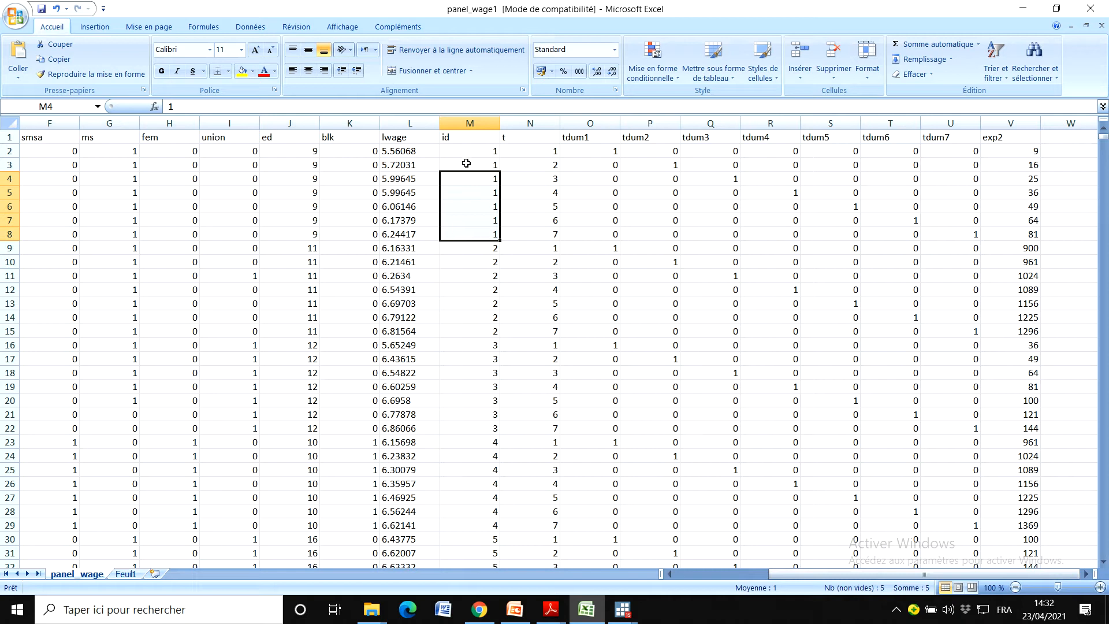
pyautogui.click(481, 149)
pyautogui.click(491, 152)
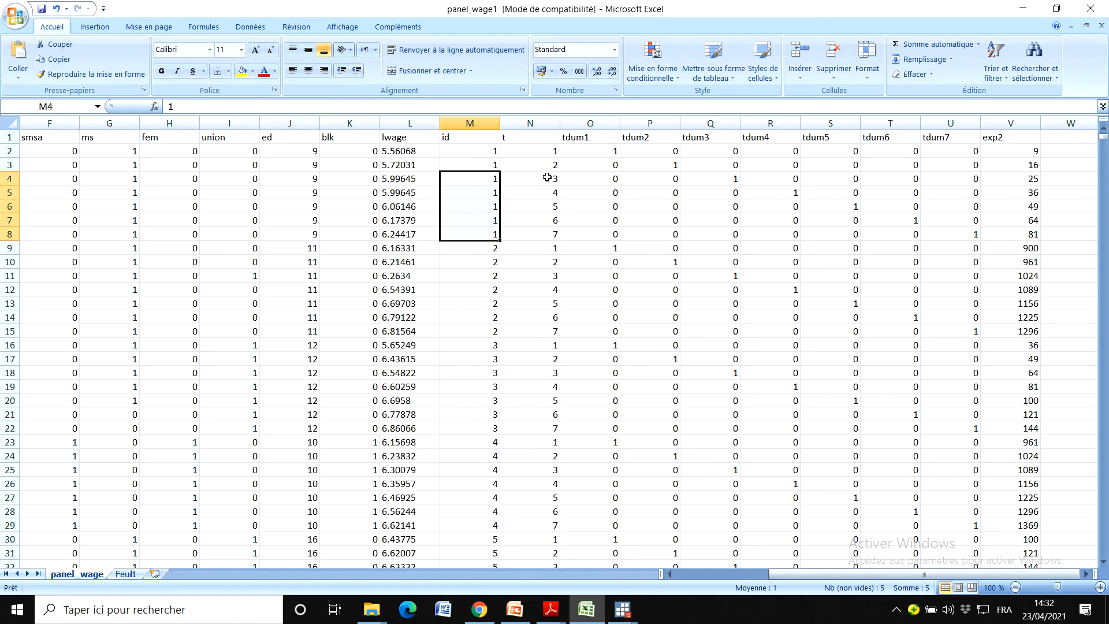
pyautogui.click(494, 248)
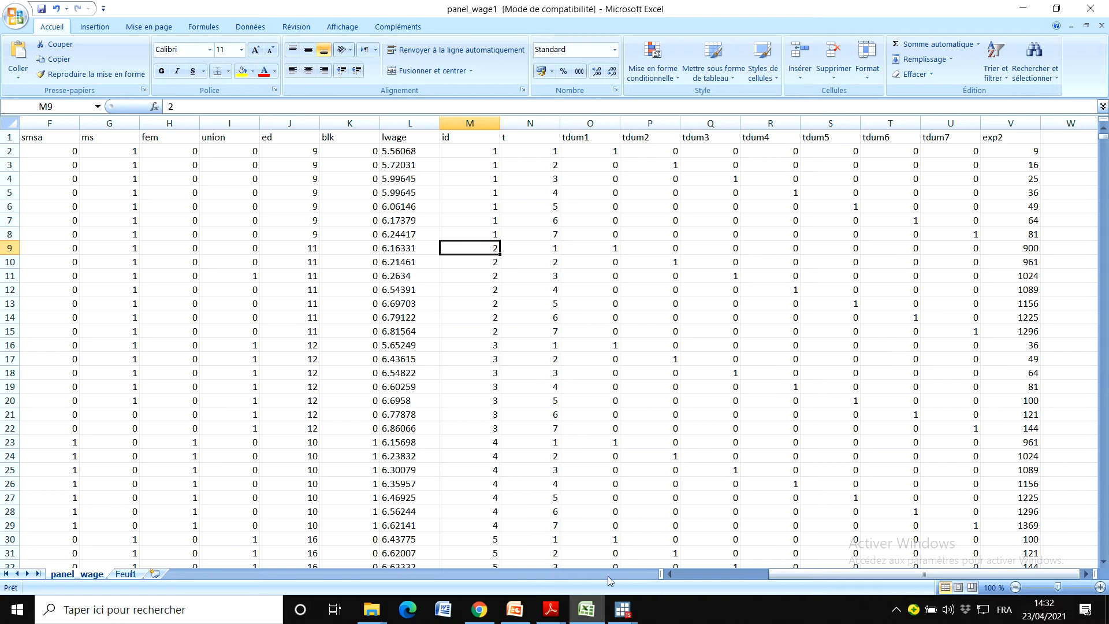
# Step: Switch to Stata and start an Excel spreadsheet import with the file panel_wage1 from the Données Panel folder
pyautogui.moveTo(622, 610)
pyautogui.click(580, 556)
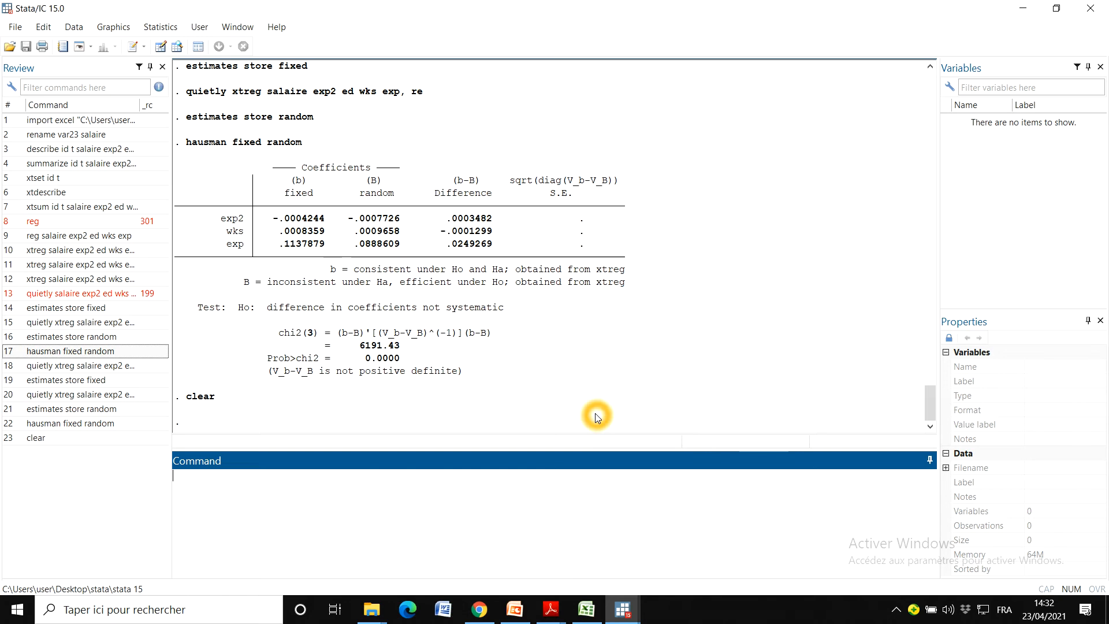
pyautogui.click(19, 32)
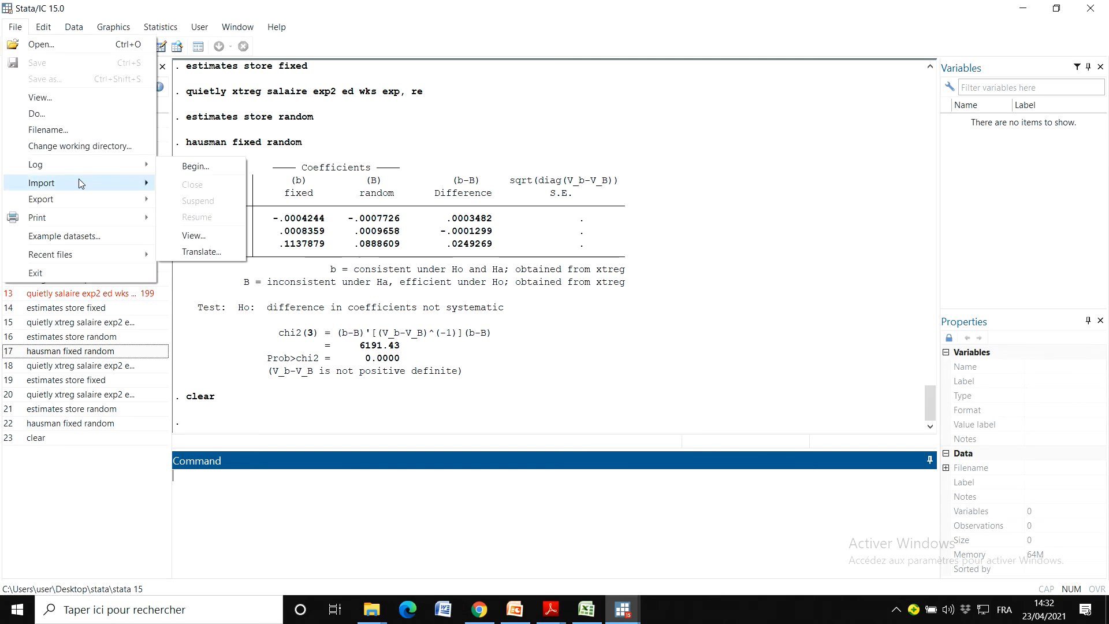
pyautogui.moveTo(81, 184)
pyautogui.click(188, 186)
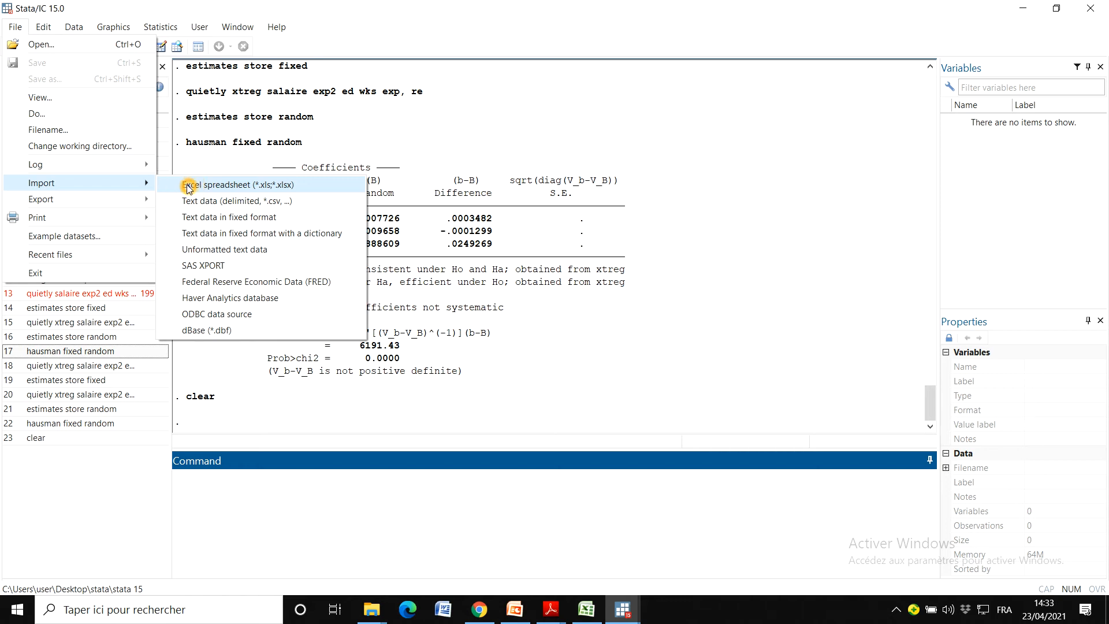
pyautogui.click(667, 222)
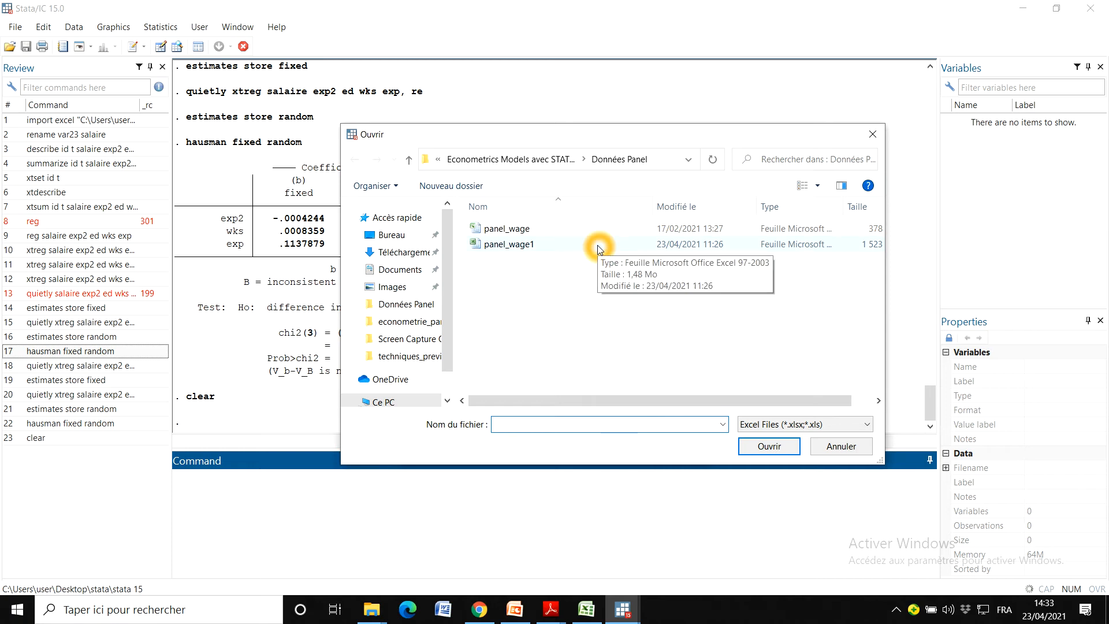
pyautogui.doubleClick(548, 250)
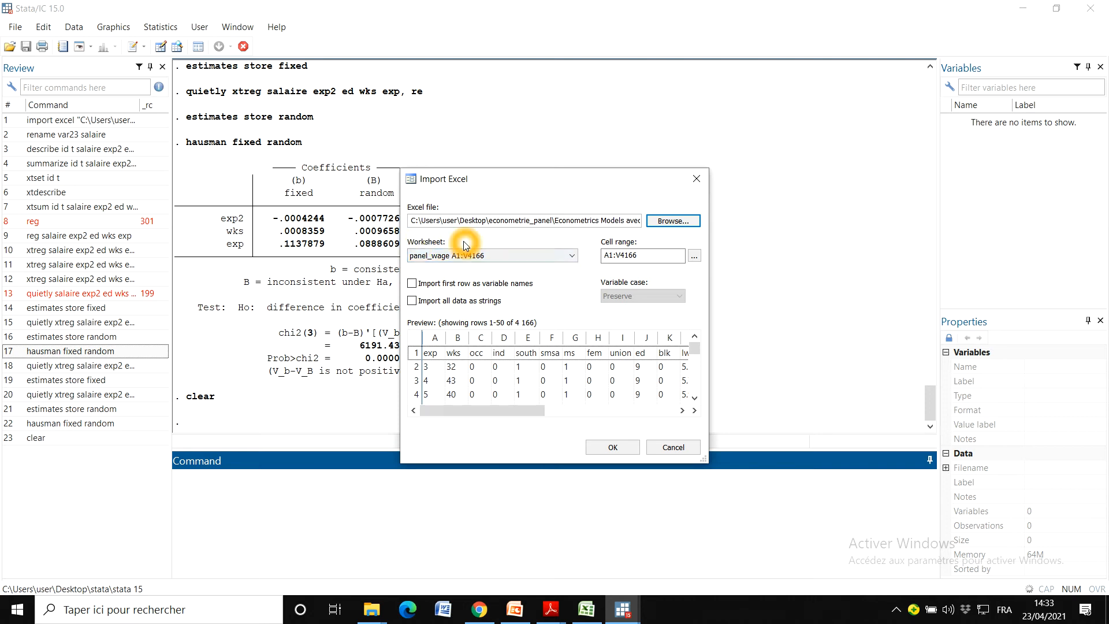
# Step: Import the Feuil1 worksheet with its first row as variable names
pyautogui.click(539, 255)
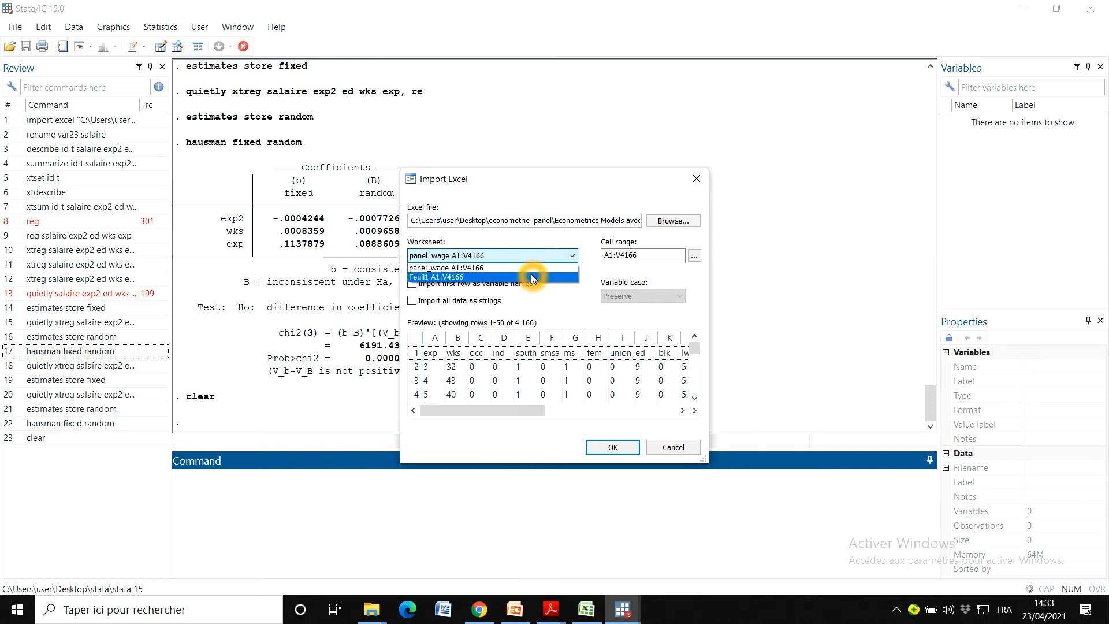
pyautogui.click(531, 276)
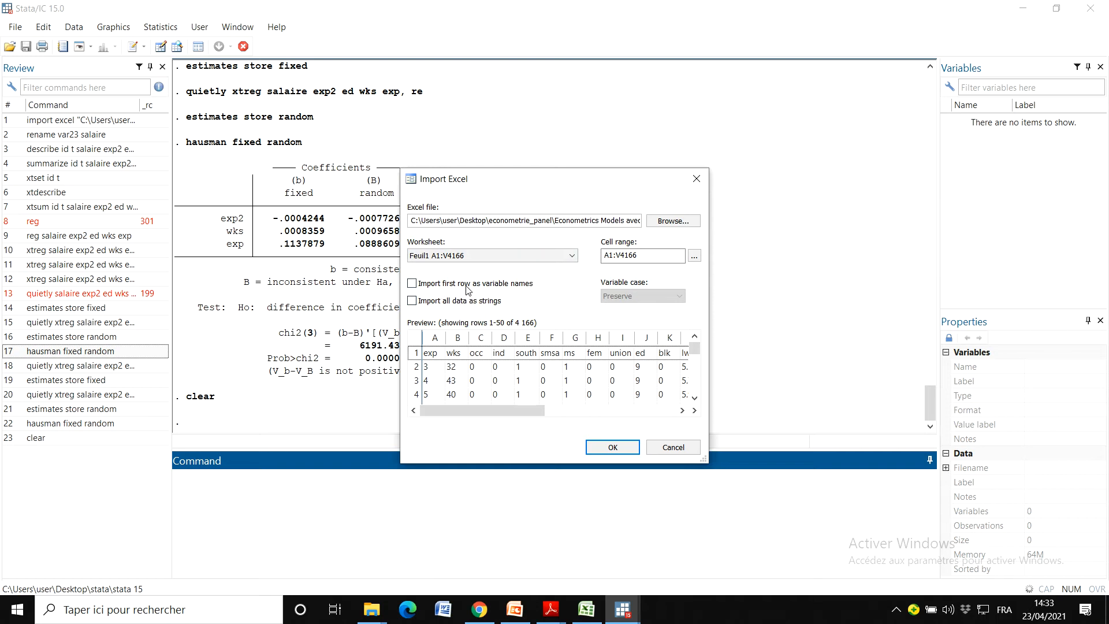
pyautogui.click(535, 287)
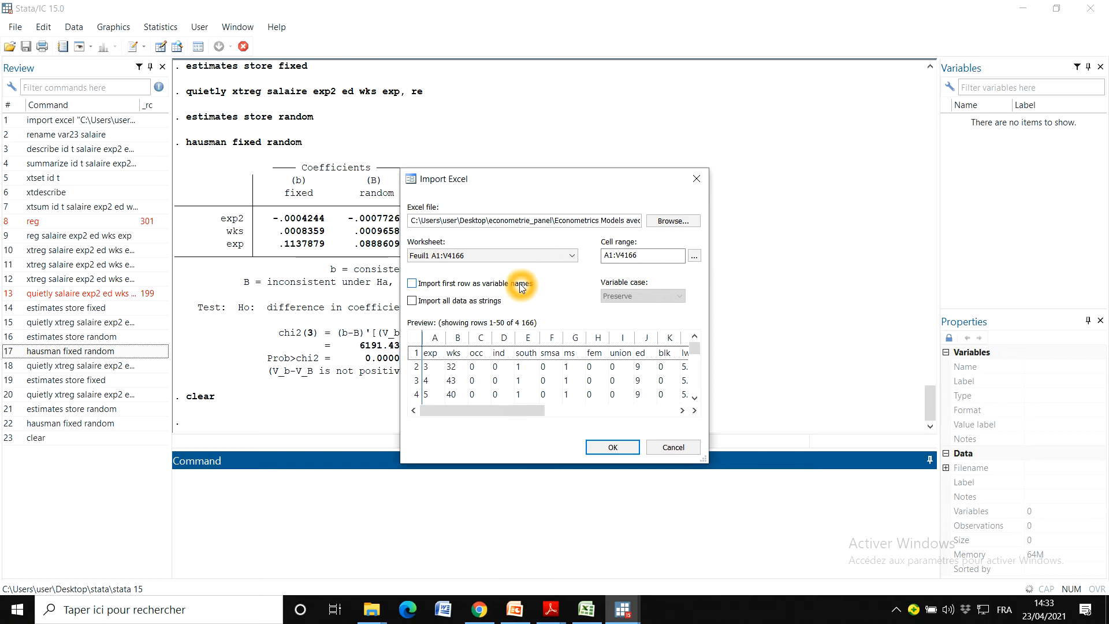
pyautogui.click(522, 287)
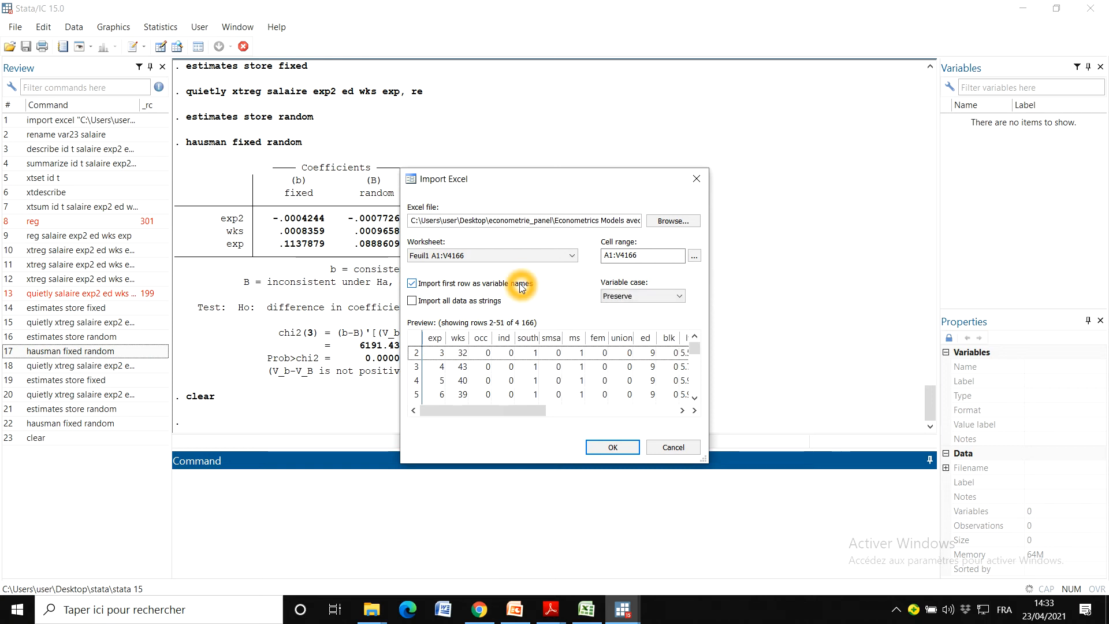
pyautogui.click(611, 448)
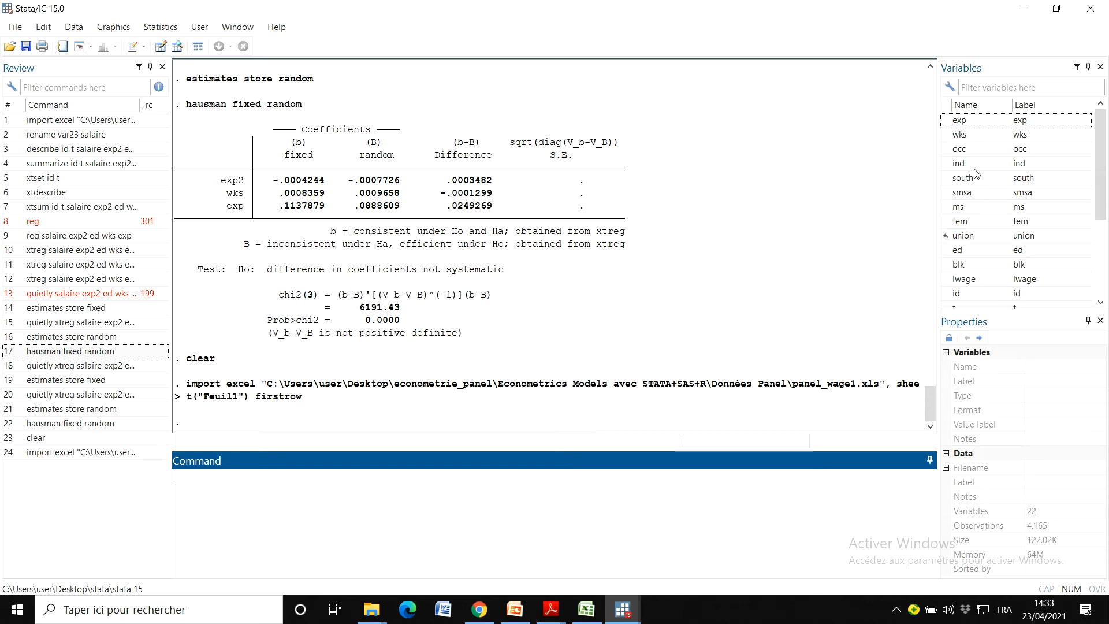
# Step: Open the dataset in the Data Editor in edit mode and look through the imported columns up to exp2
pyautogui.moveTo(1103, 201); pyautogui.dragTo(1099, 148)
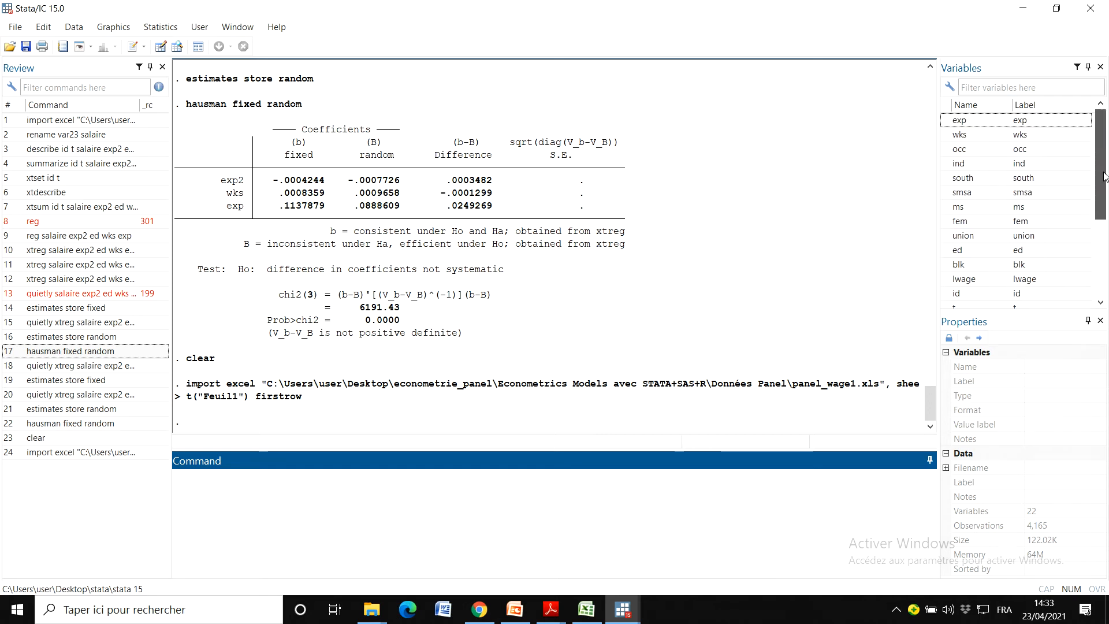
pyautogui.click(479, 386)
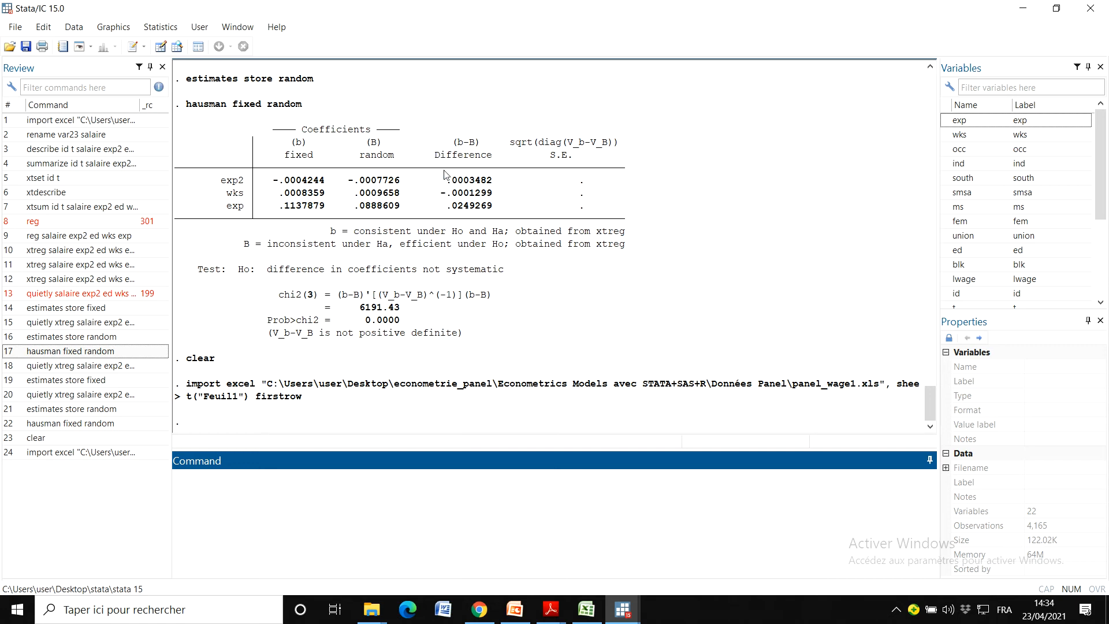
pyautogui.click(497, 343)
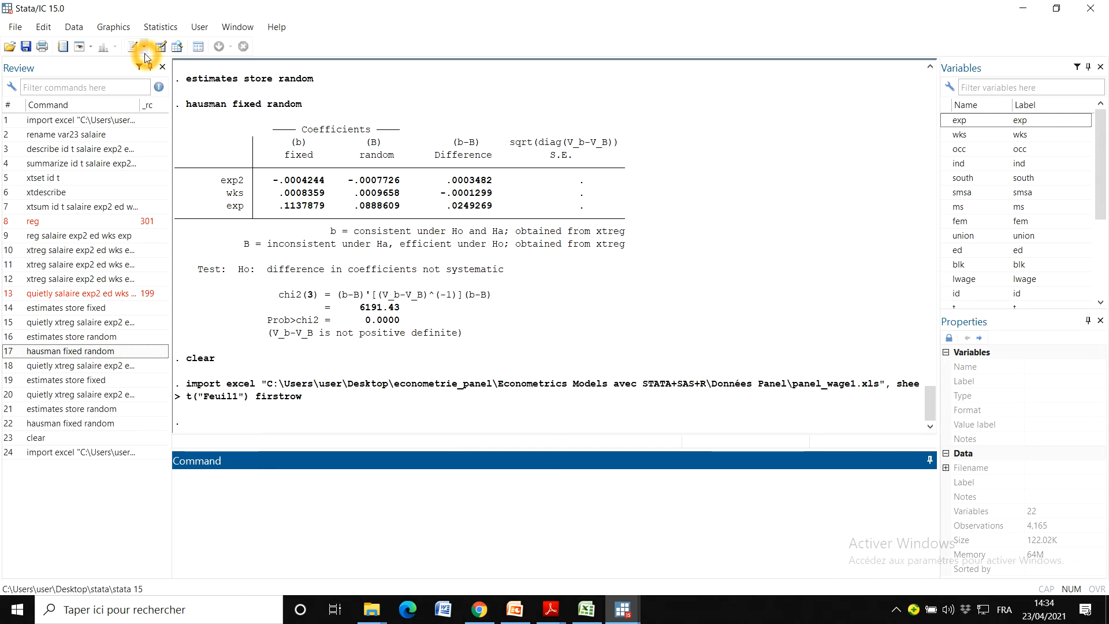
pyautogui.click(162, 47)
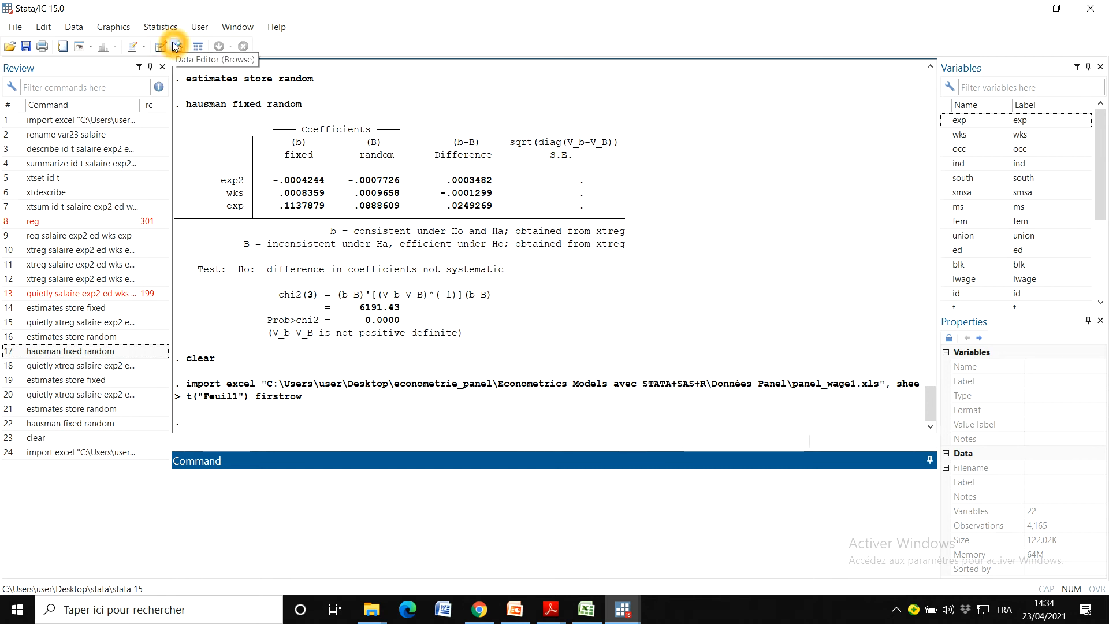
pyautogui.click(163, 46)
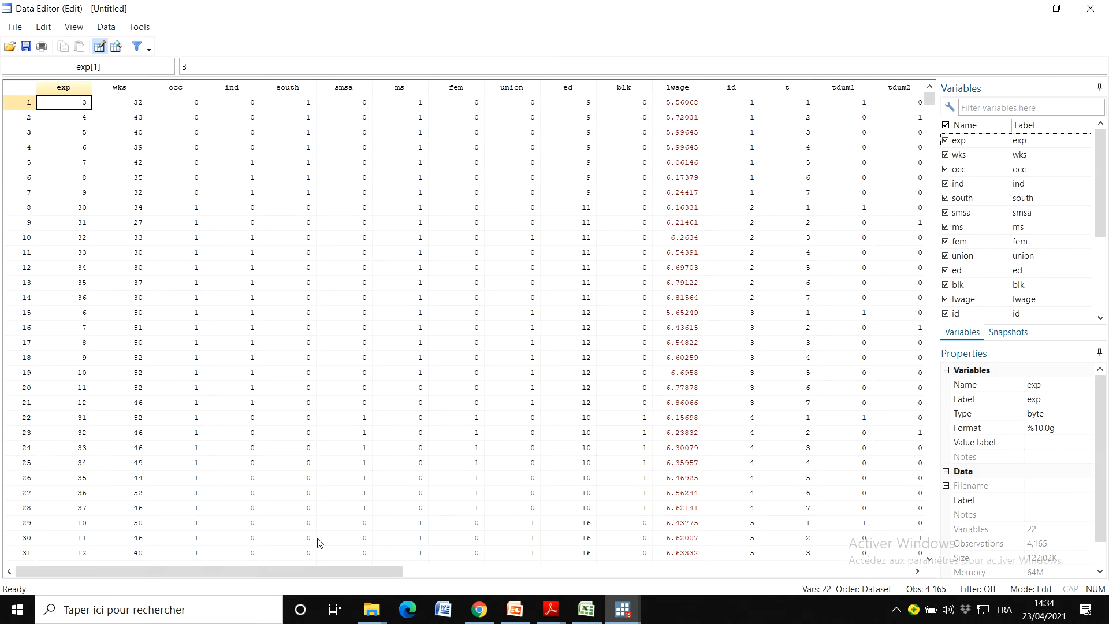
pyautogui.click(324, 572)
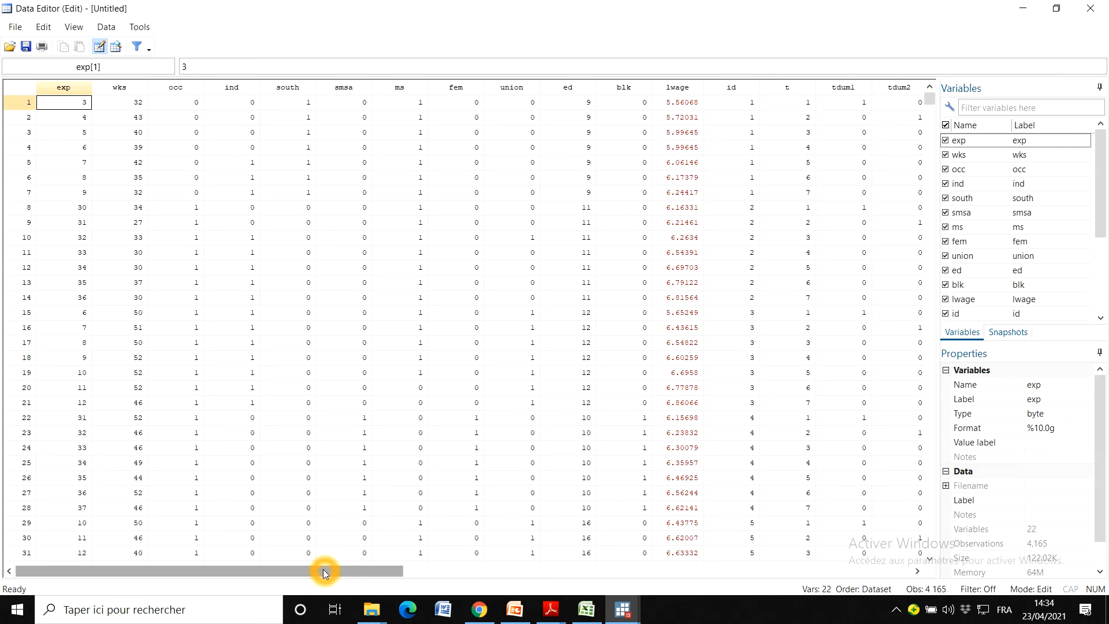
pyautogui.moveTo(324, 572); pyautogui.dragTo(493, 545)
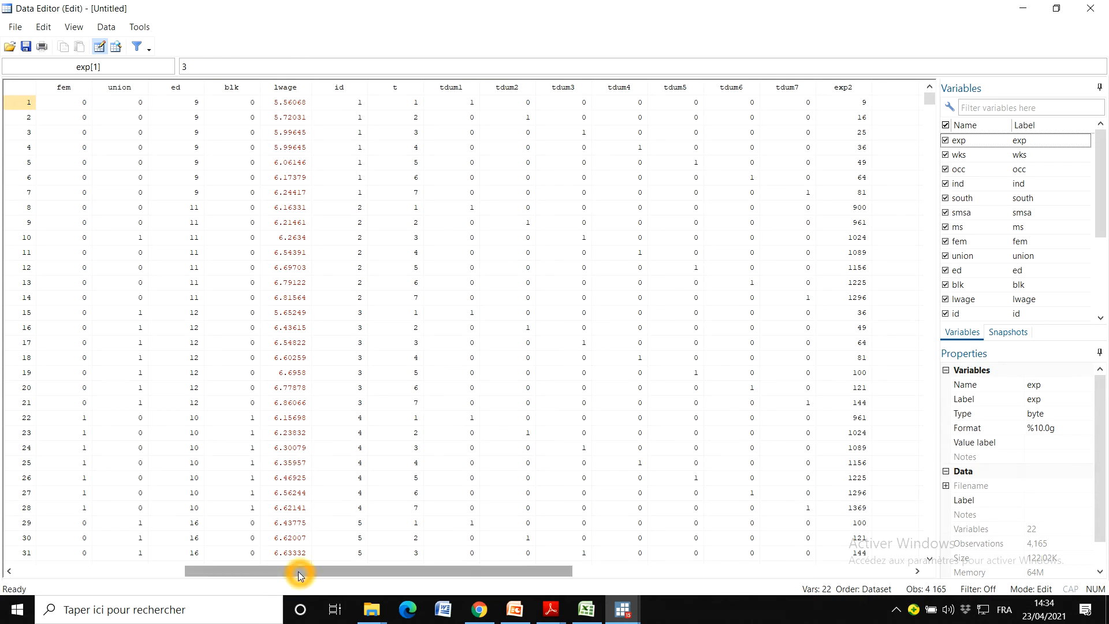
pyautogui.moveTo(459, 570); pyautogui.dragTo(528, 579)
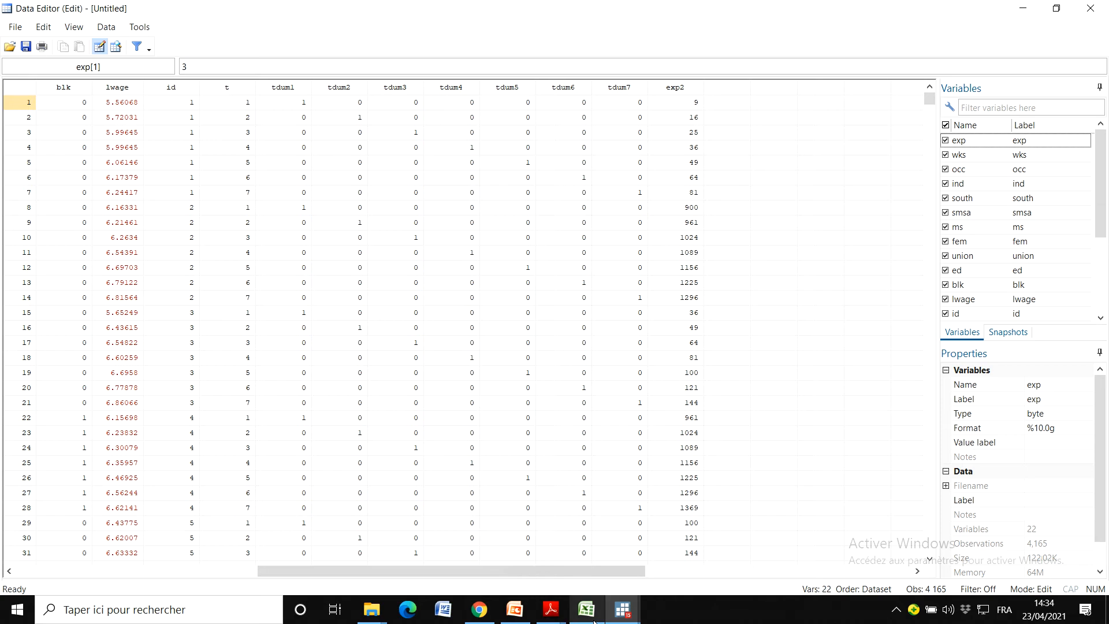
# Step: Switch to the panel_wage1 workbook in Excel and copy the entire lwage column
pyautogui.moveTo(593, 620)
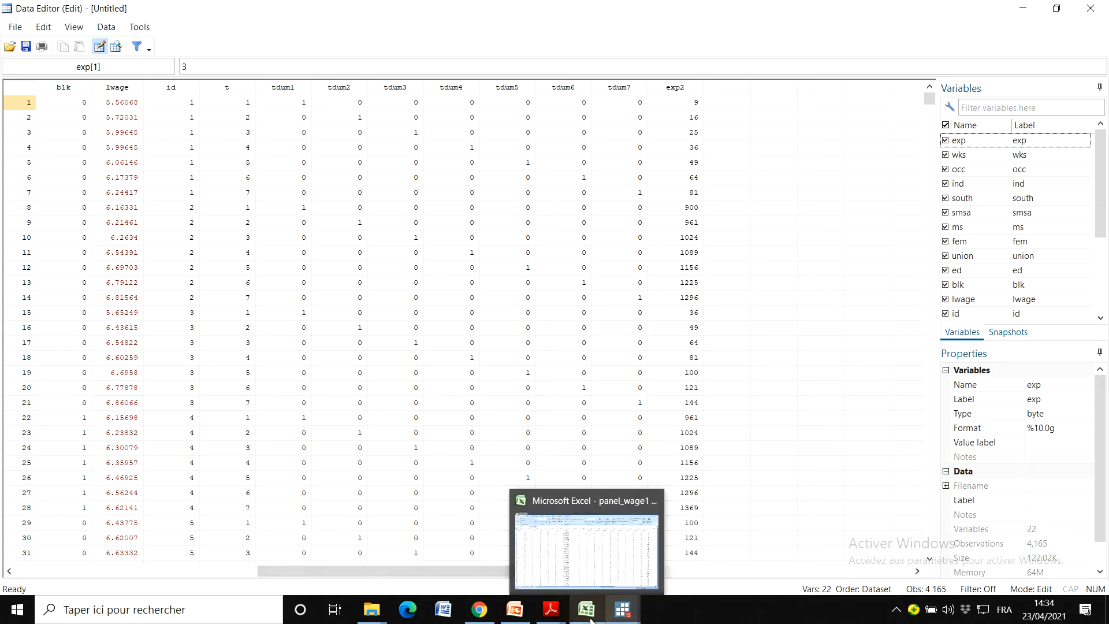
pyautogui.click(571, 569)
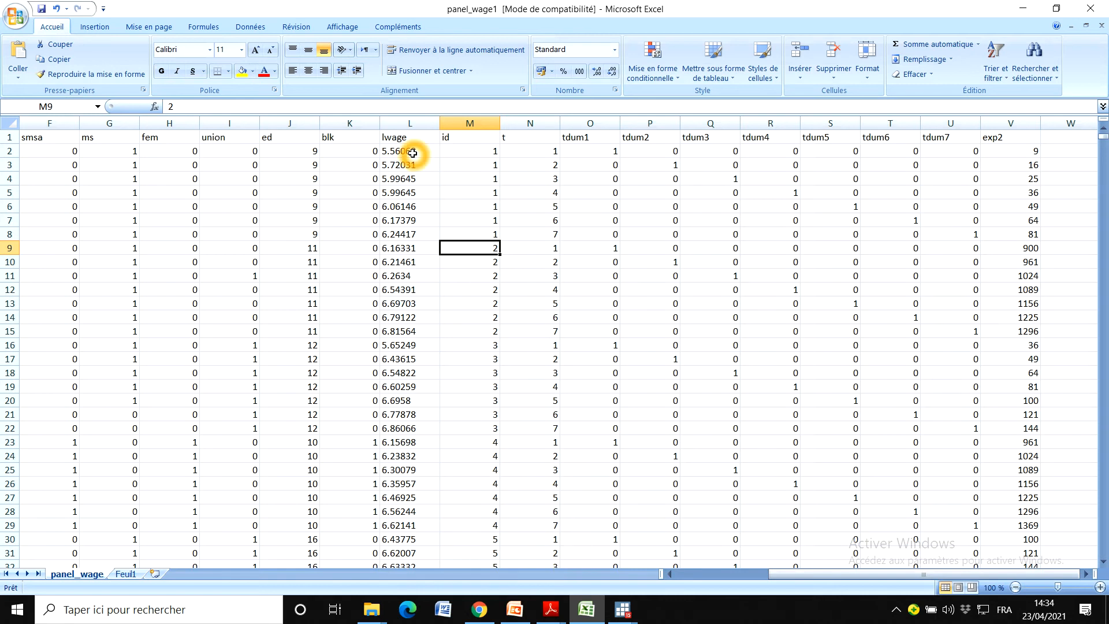
pyautogui.click(412, 123)
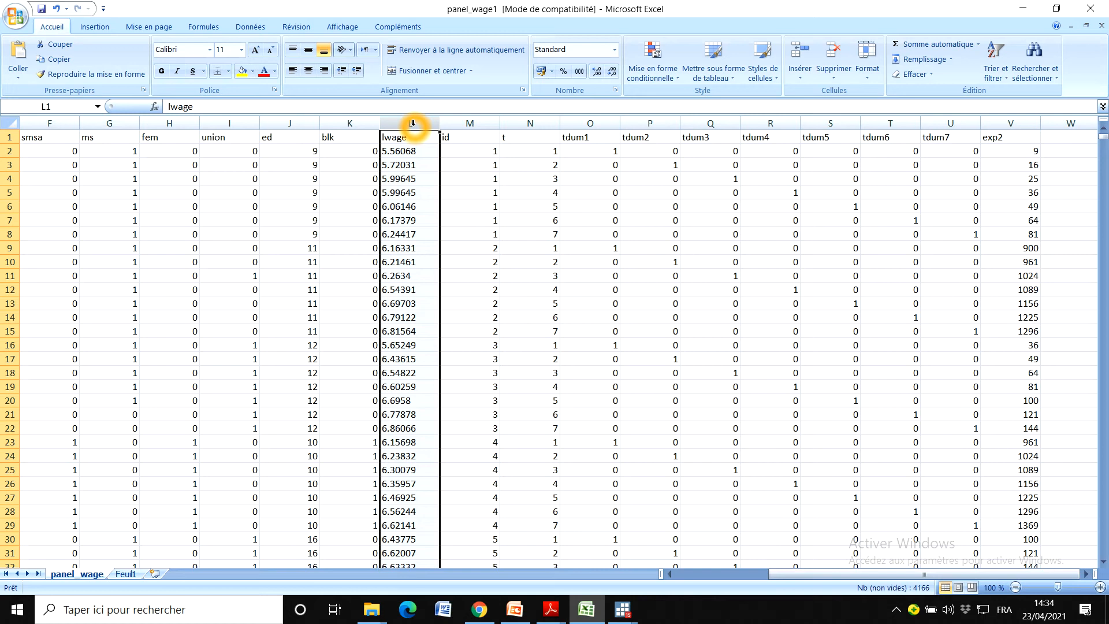
pyautogui.hotkey('ctrl', 'c')
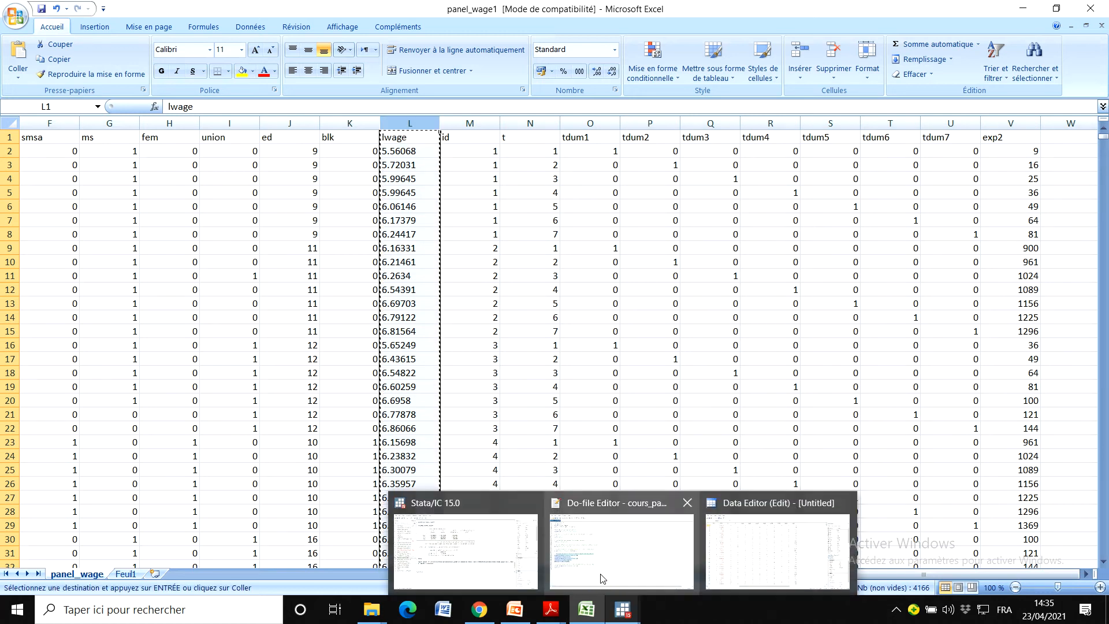
# Step: Paste the copied lwage column into the first empty column after exp2 in Stata's Data Editor, treating its first row as variable names
pyautogui.click(761, 549)
pyautogui.click(746, 237)
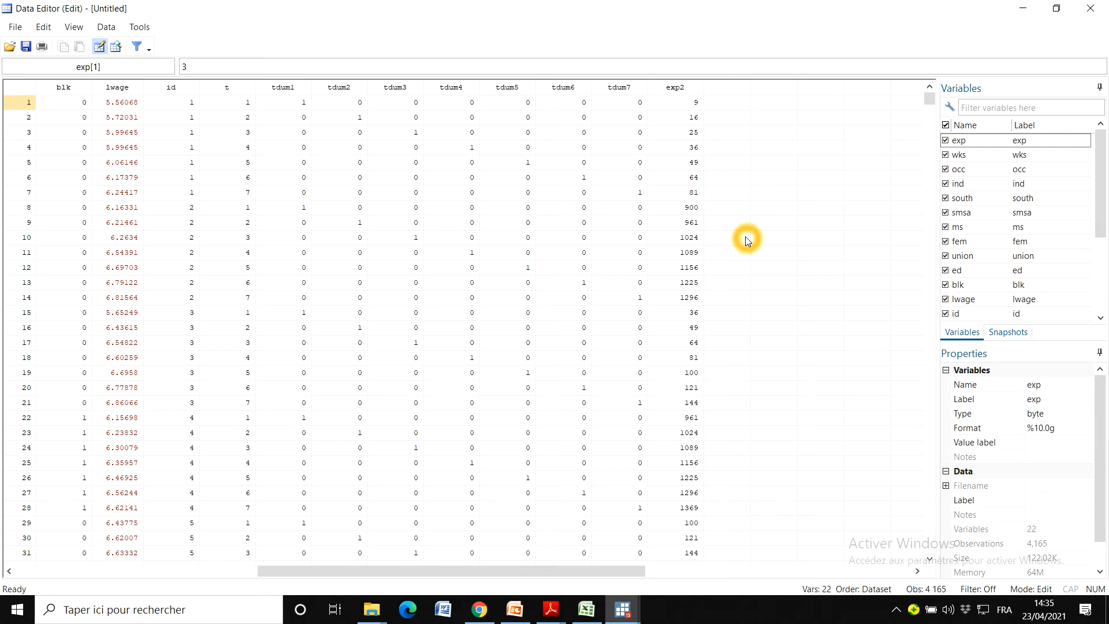
pyautogui.click(735, 105)
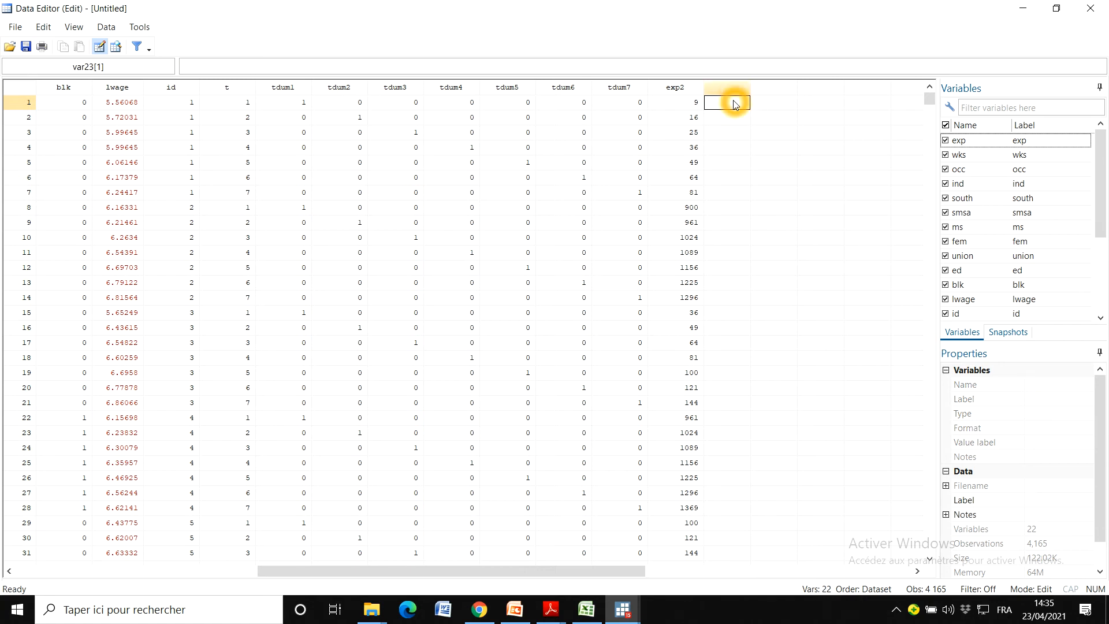
pyautogui.click(729, 107)
pyautogui.click(730, 109)
pyautogui.click(731, 109)
pyautogui.hotkey('ctrl', 'v')
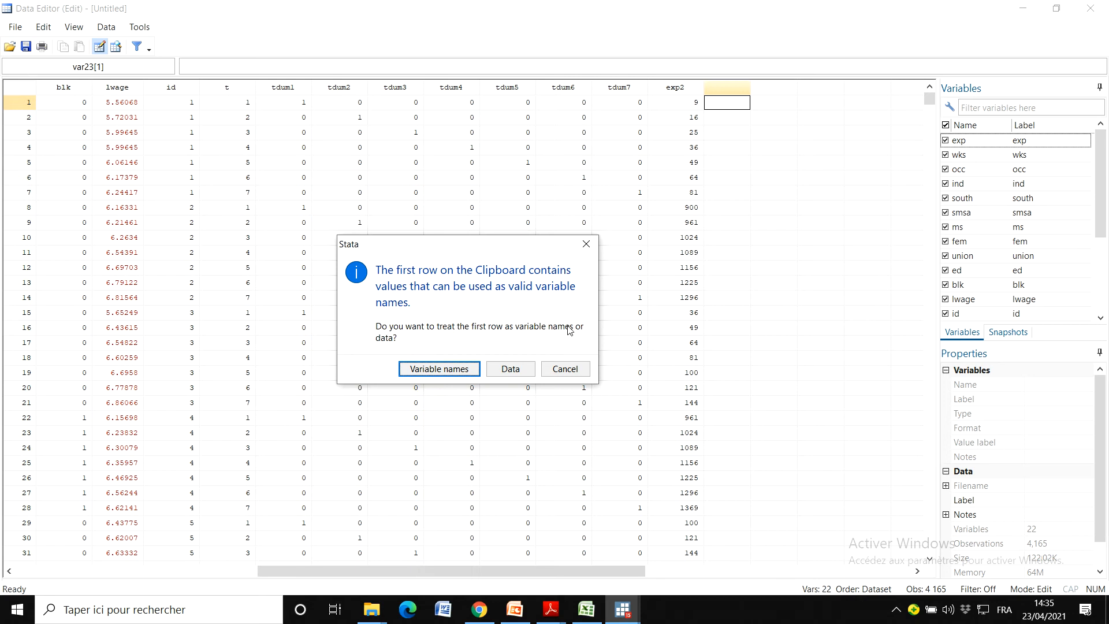
pyautogui.click(431, 331)
pyautogui.click(431, 331)
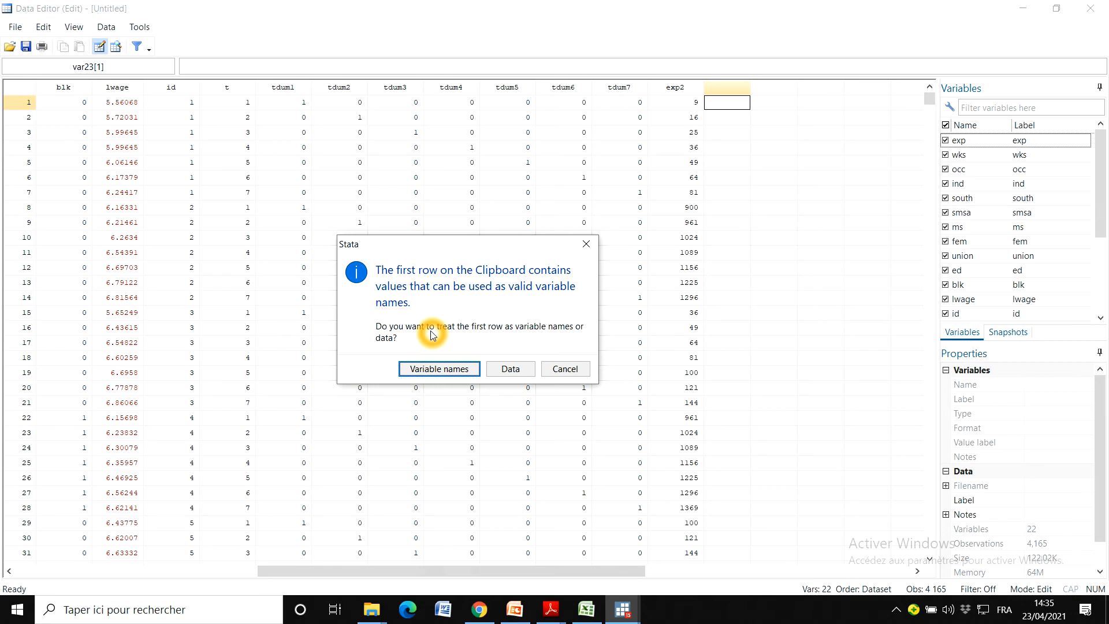
pyautogui.click(442, 370)
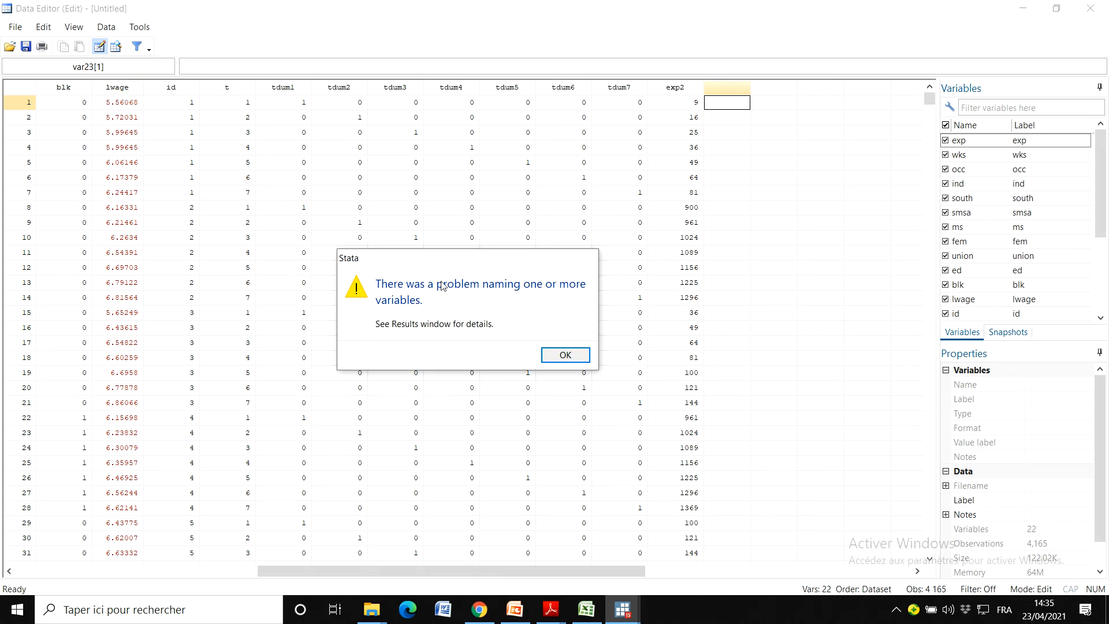
pyautogui.click(565, 355)
pyautogui.click(160, 47)
pyautogui.click(160, 49)
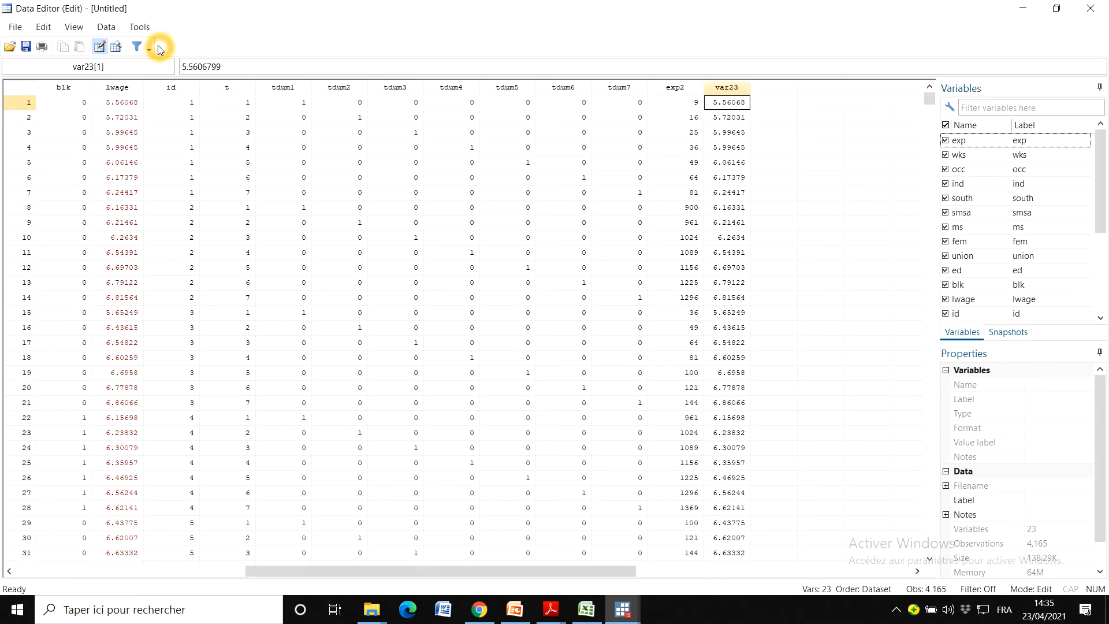
# Step: Close the Data Editor and rename the variable var23 to salaire with the rename command
pyautogui.click(755, 87)
pyautogui.click(732, 88)
pyautogui.click(1096, 12)
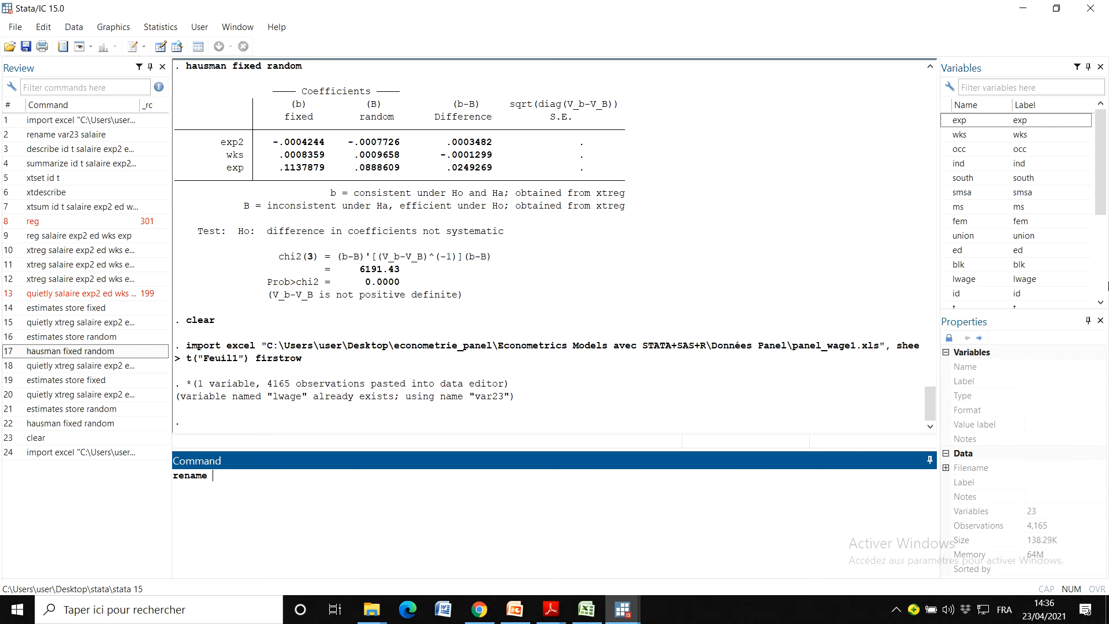
pyautogui.moveTo(1101, 196); pyautogui.dragTo(1104, 307)
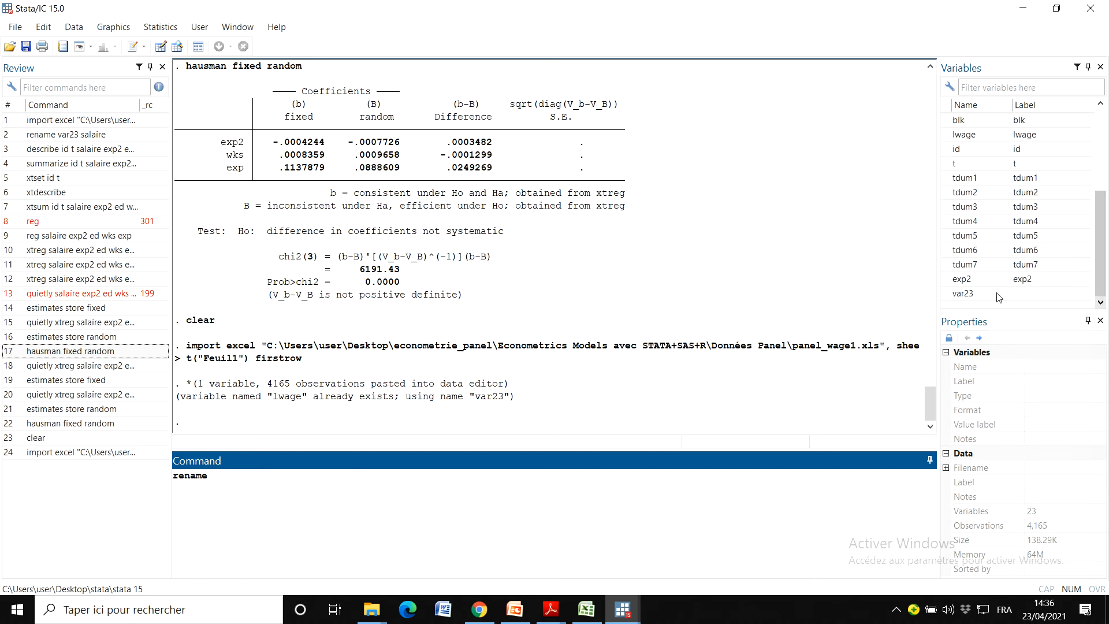
pyautogui.doubleClick(974, 294)
pyautogui.click(682, 488)
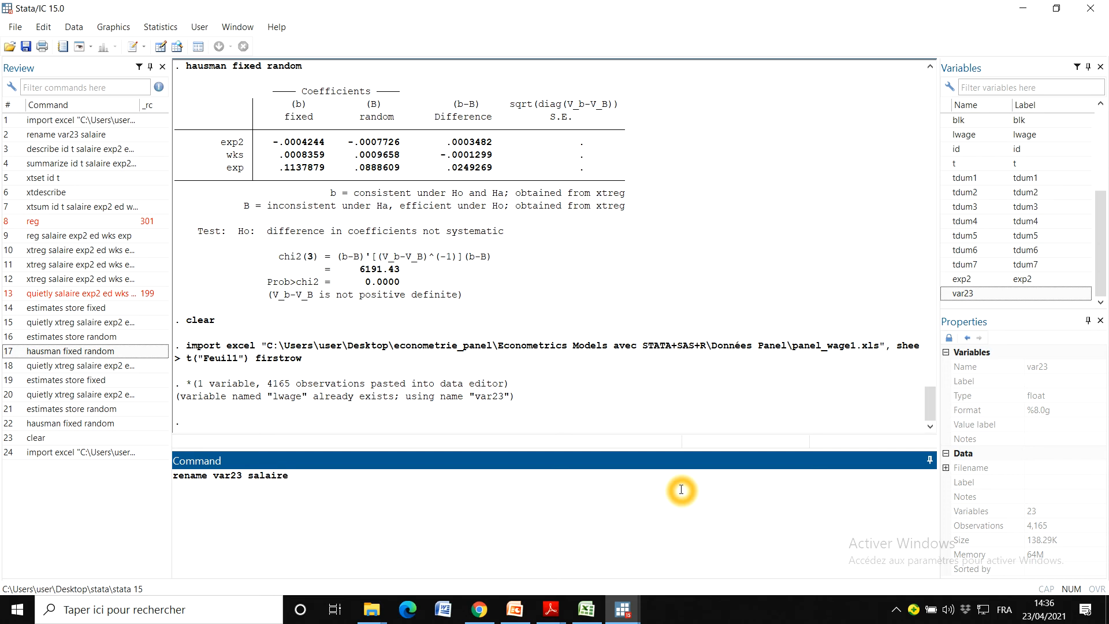
pyautogui.press('Return')
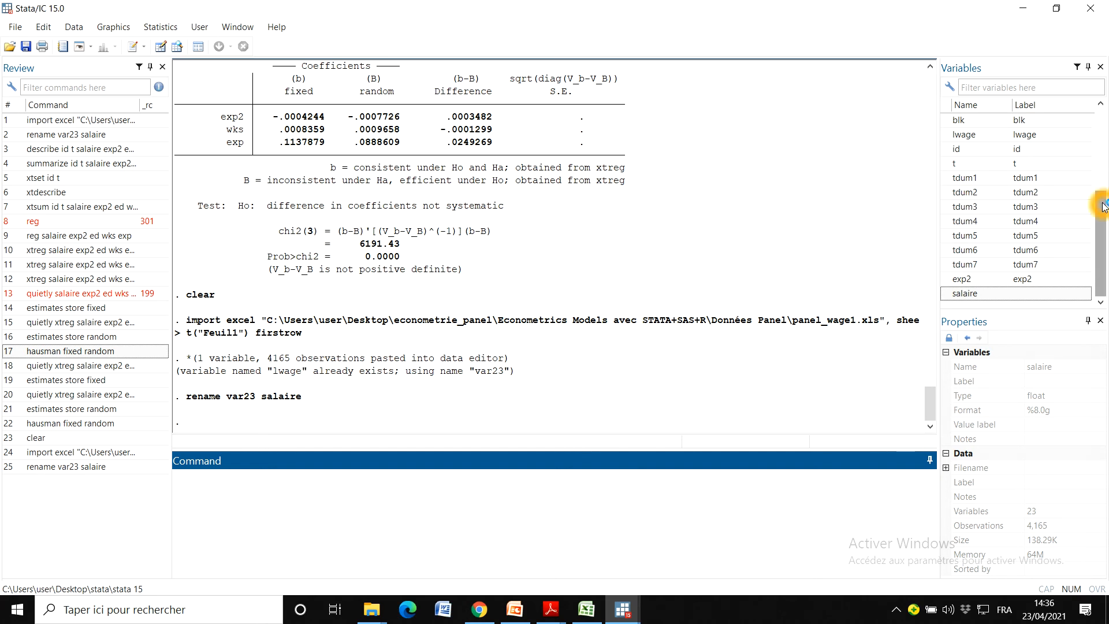
# Step: Check the renamed salaire column after exp2 in the Data Editor, and return to the main Stata window
pyautogui.click(976, 301)
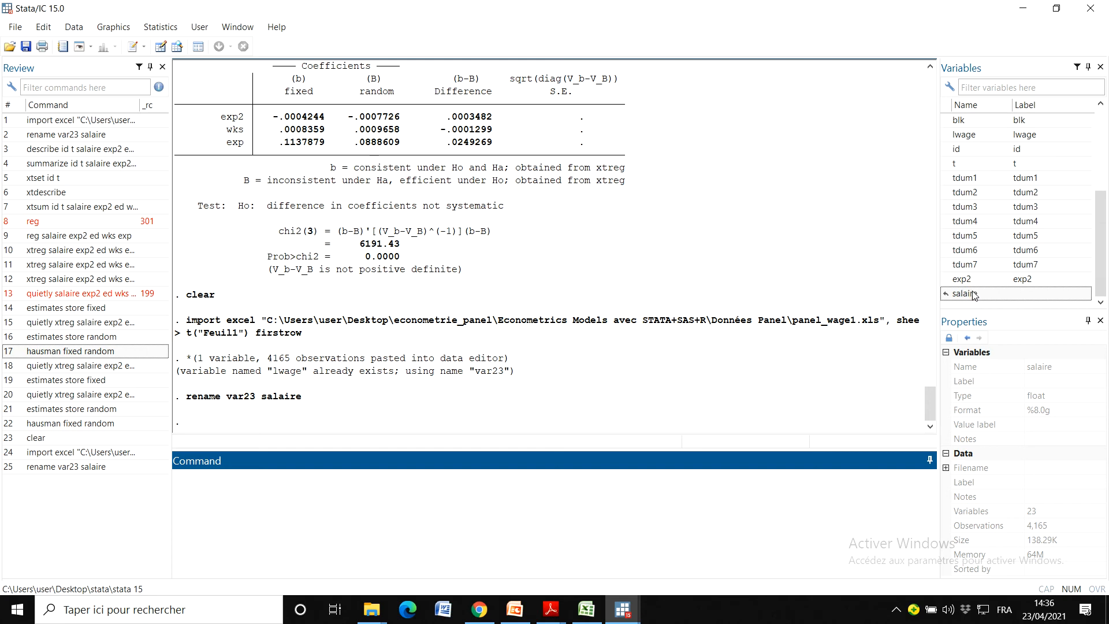
pyautogui.click(162, 51)
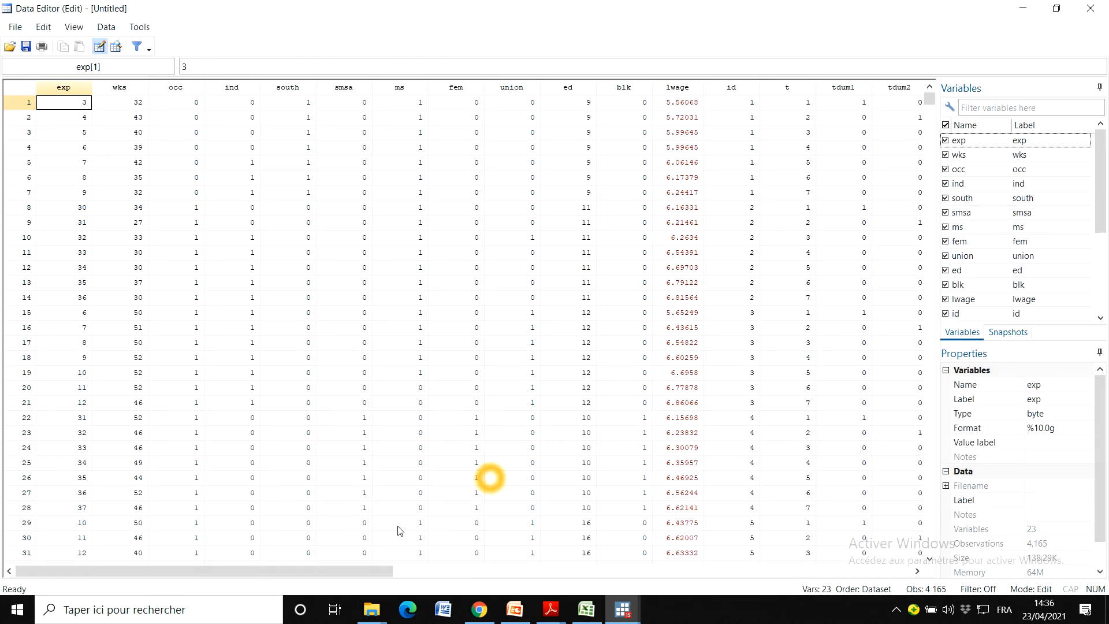
pyautogui.moveTo(327, 570); pyautogui.dragTo(595, 557)
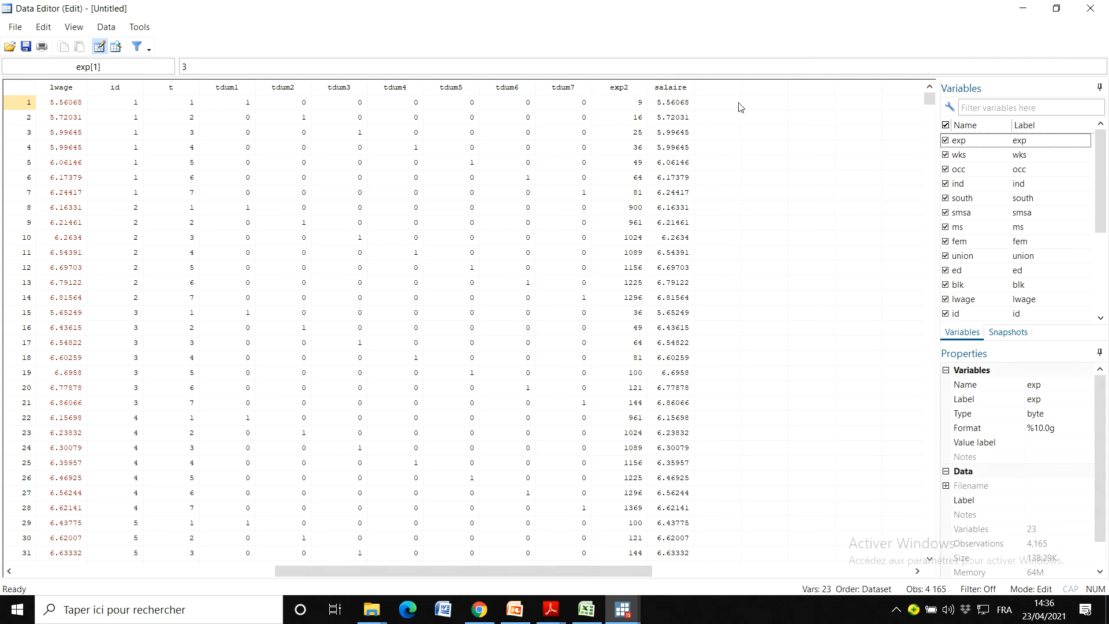
pyautogui.click(1091, 8)
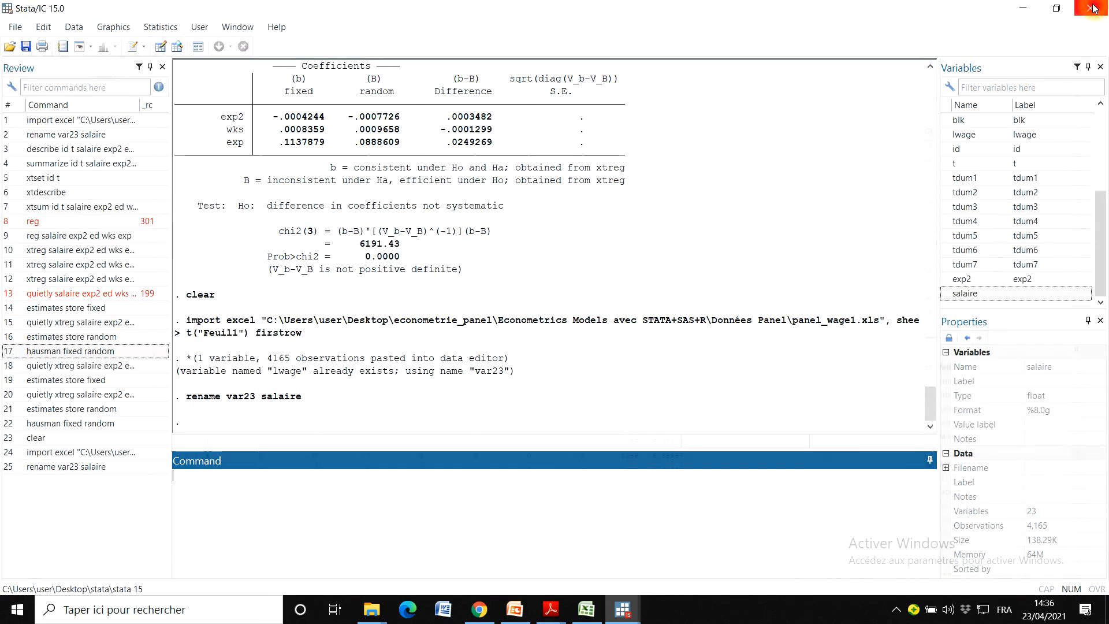
pyautogui.click(617, 559)
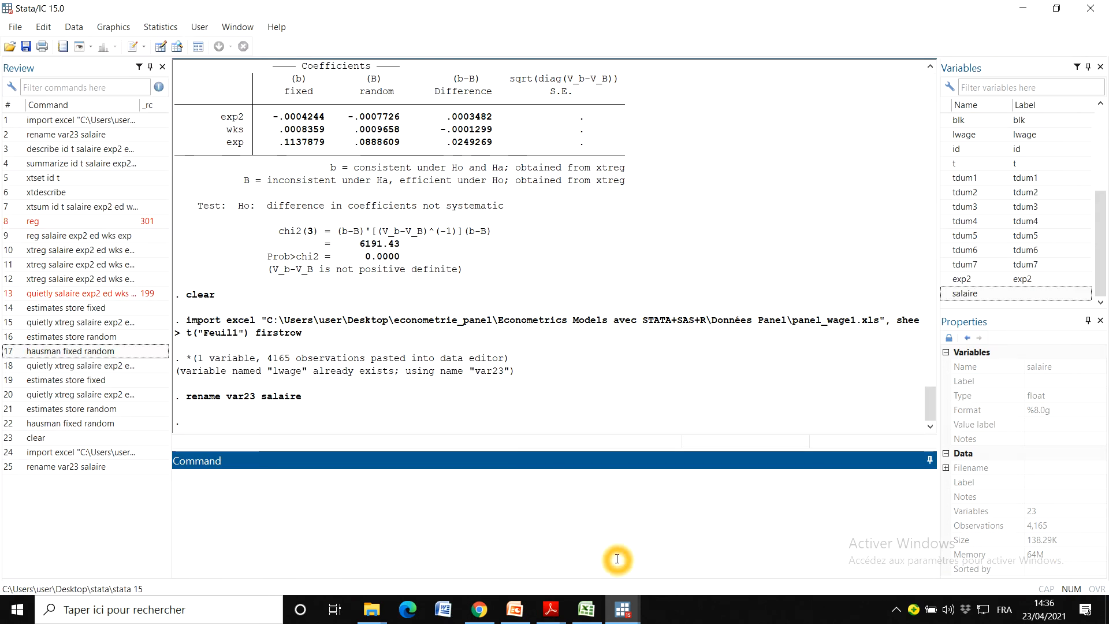
pyautogui.click(133, 47)
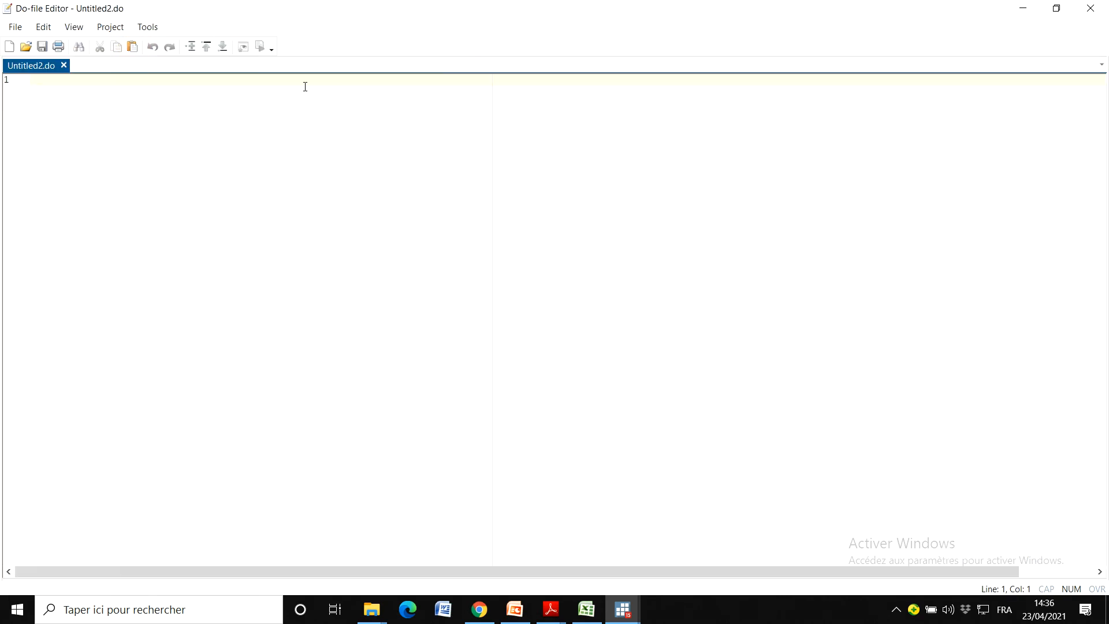
pyautogui.click(235, 491)
pyautogui.click(26, 49)
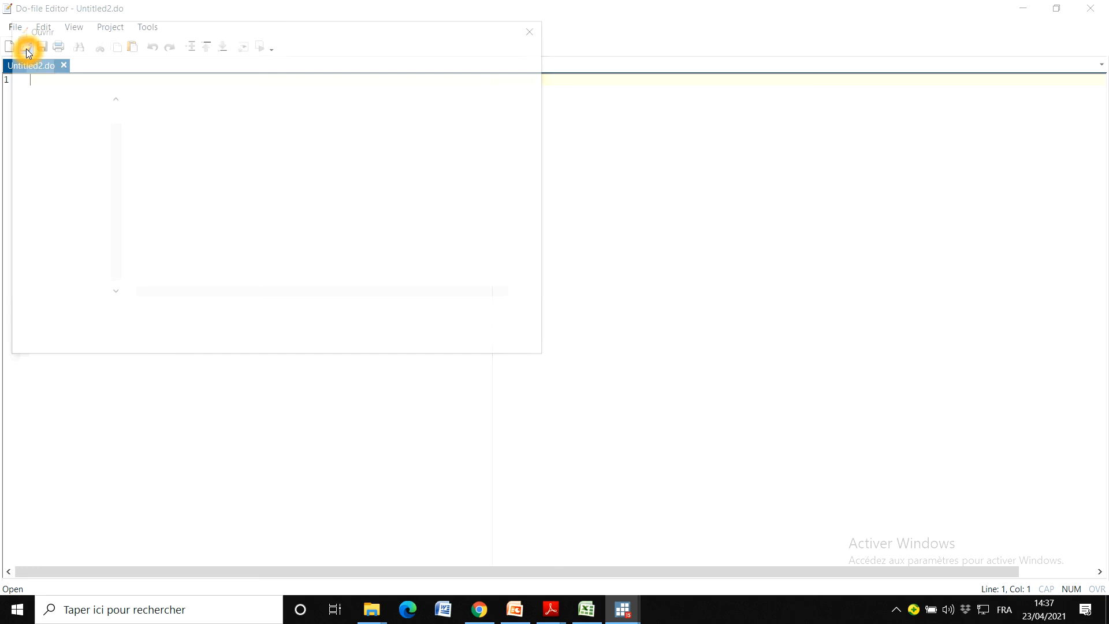
pyautogui.click(72, 141)
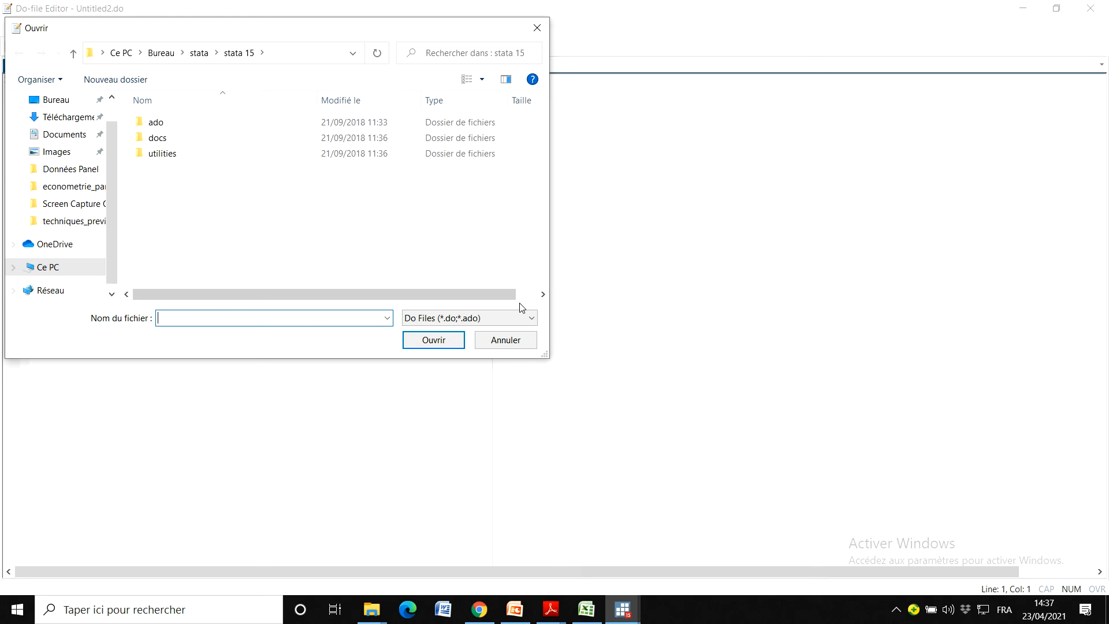
pyautogui.click(516, 343)
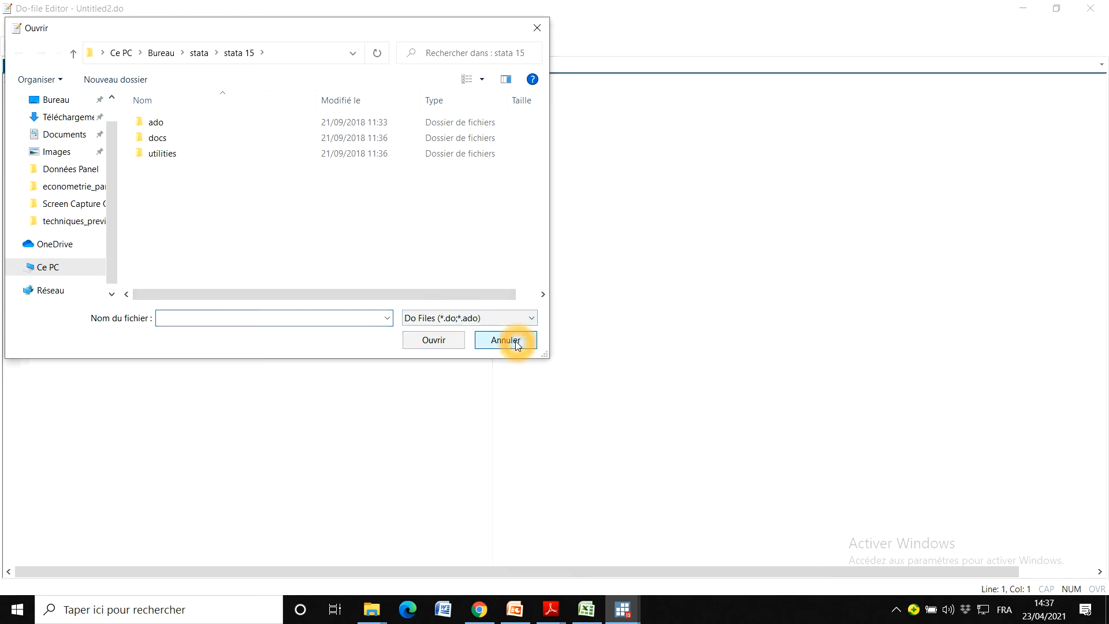
pyautogui.click(1090, 8)
# Step: Bring up the already open cours_panel.do do-file and read through its panel estimation commands
pyautogui.moveTo(622, 610)
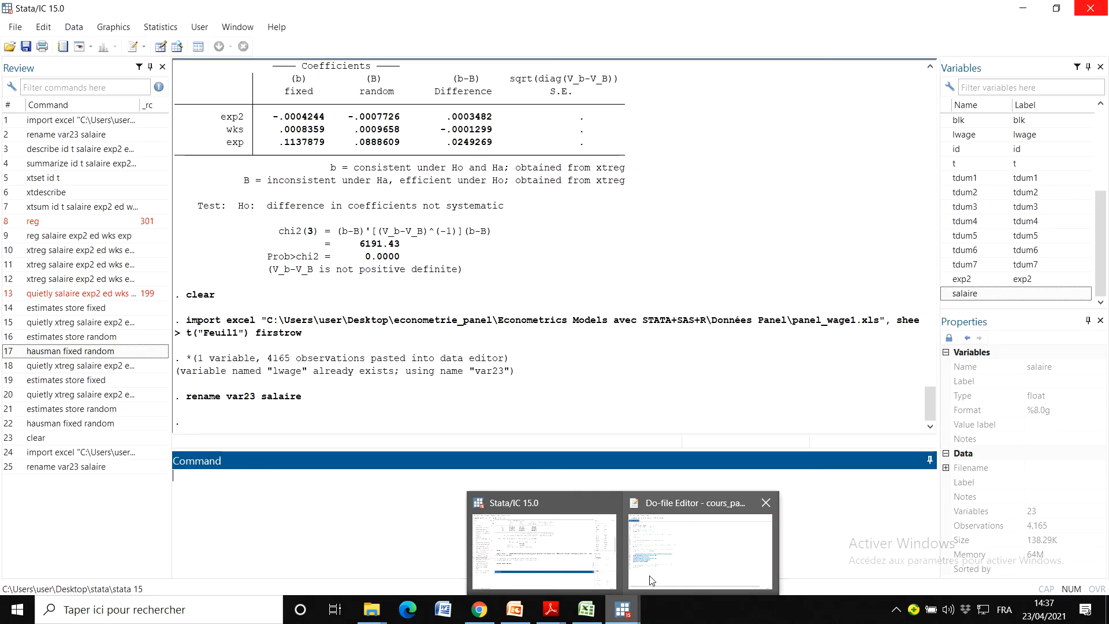
pyautogui.click(687, 549)
pyautogui.click(510, 304)
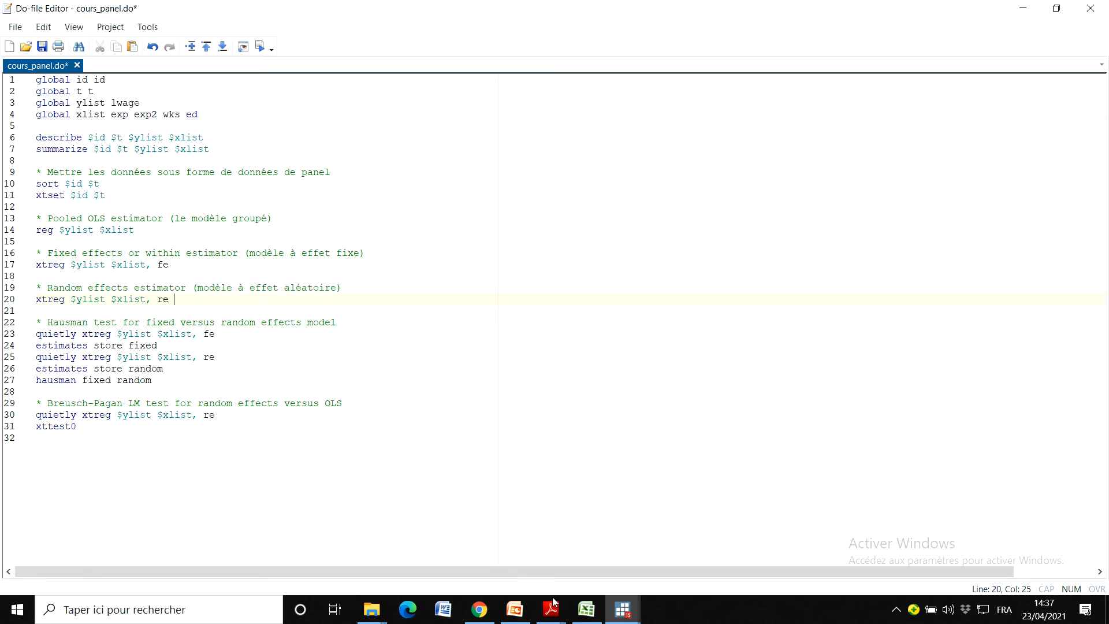
# Step: Switch to the panel_wage1 workbook in Excel and examine the id and t columns near the end of the data
pyautogui.click(581, 575)
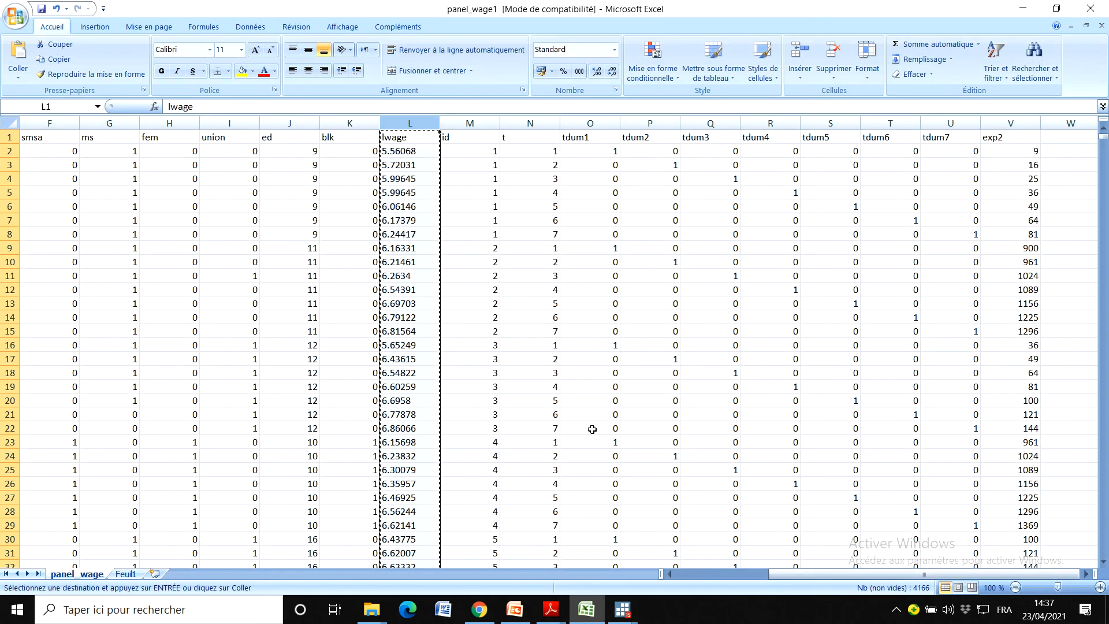
pyautogui.click(771, 331)
pyautogui.click(307, 169)
pyautogui.hotkey('ctrl', 'Down')
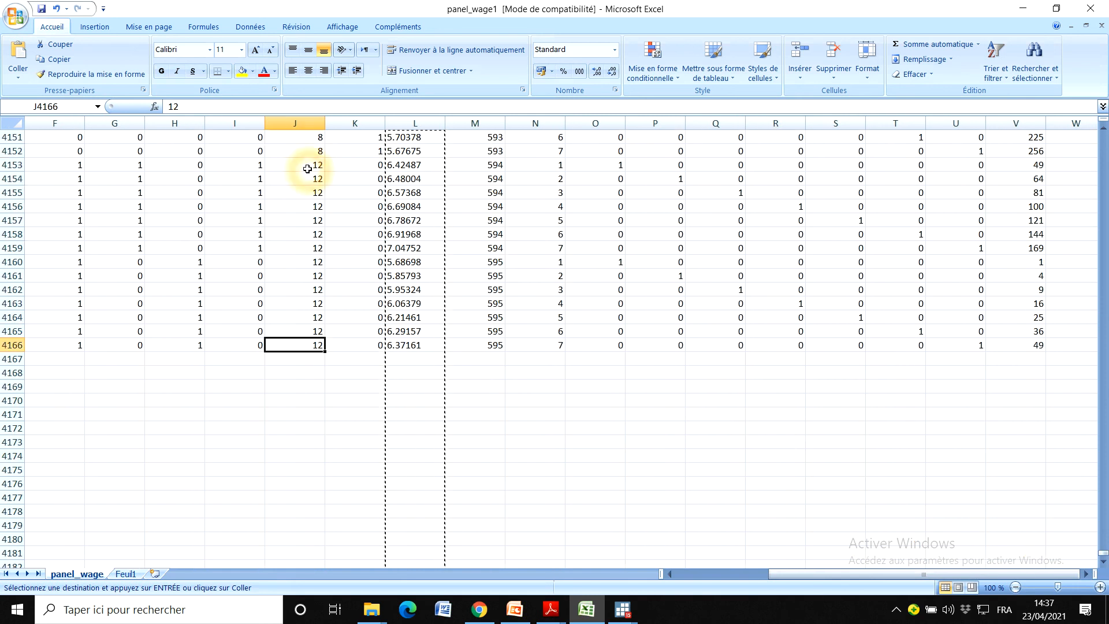
pyautogui.moveTo(1102, 552); pyautogui.dragTo(1102, 533)
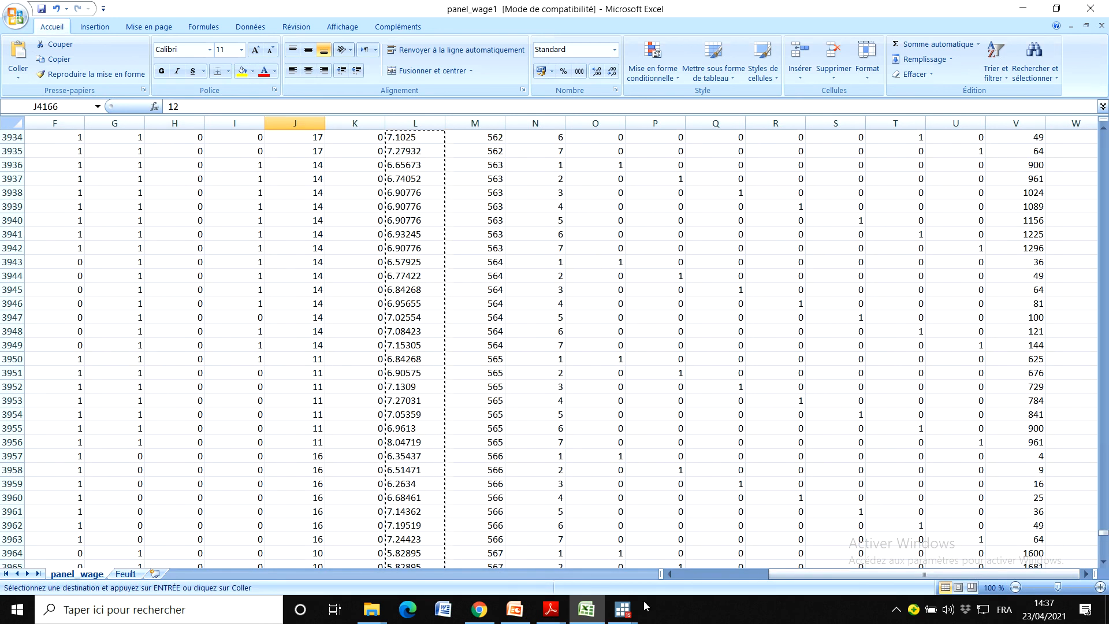
# Step: Switch back to Stata and view the dataset's id and t columns in the Data Editor
pyautogui.moveTo(622, 610)
pyautogui.click(581, 548)
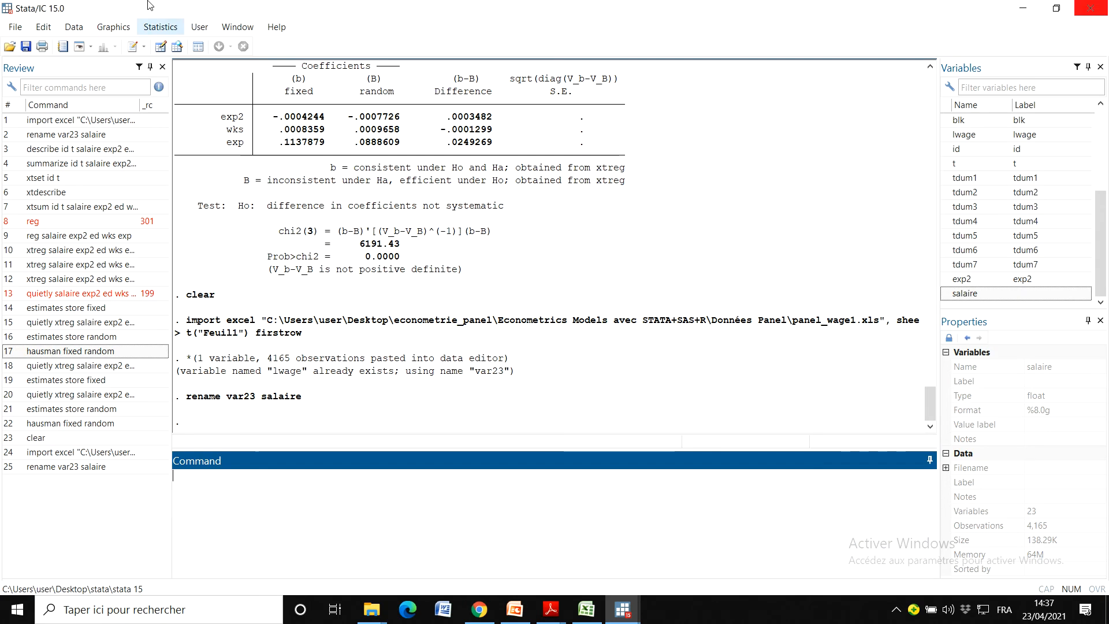
pyautogui.click(162, 50)
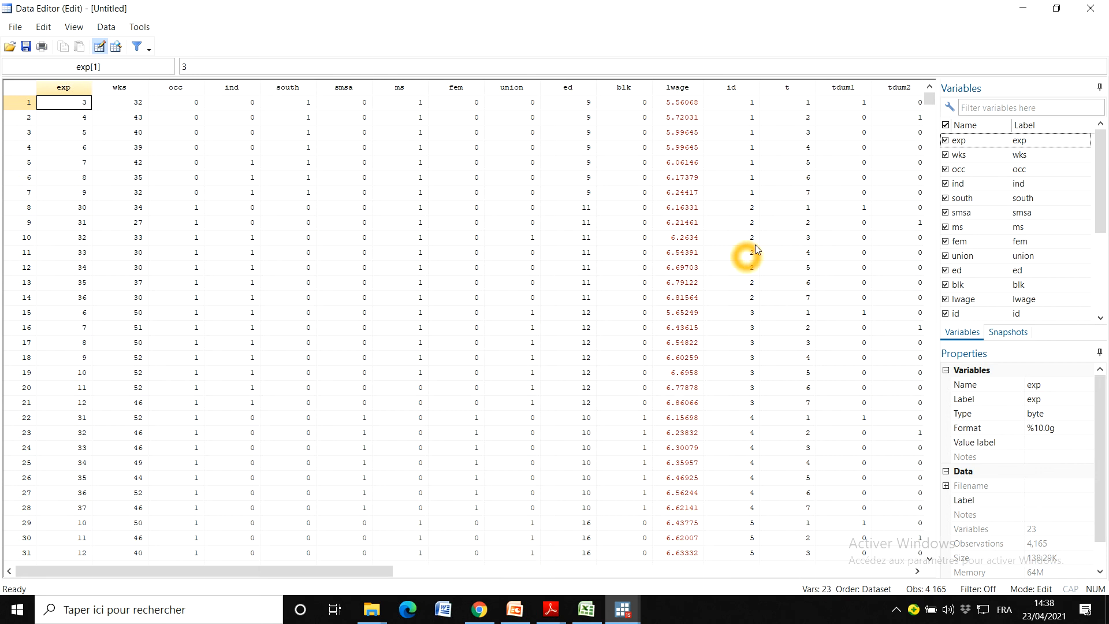
pyautogui.click(803, 227)
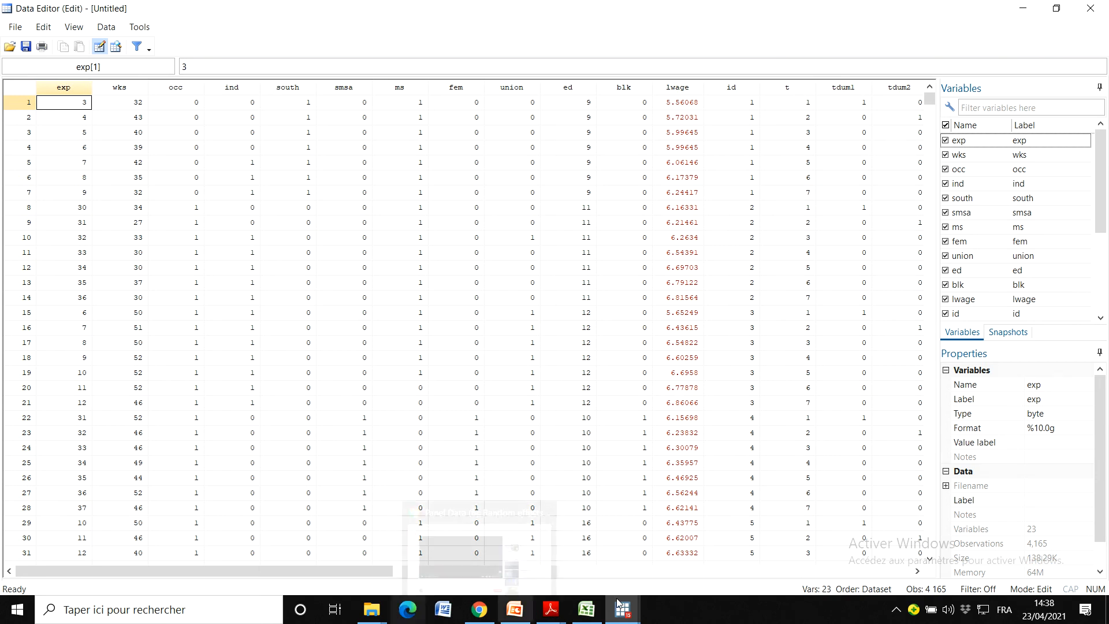
# Step: In cours_panel.do, replace lwage with salaire as the dependent variable in the global ylist definition
pyautogui.moveTo(622, 609)
pyautogui.click(607, 557)
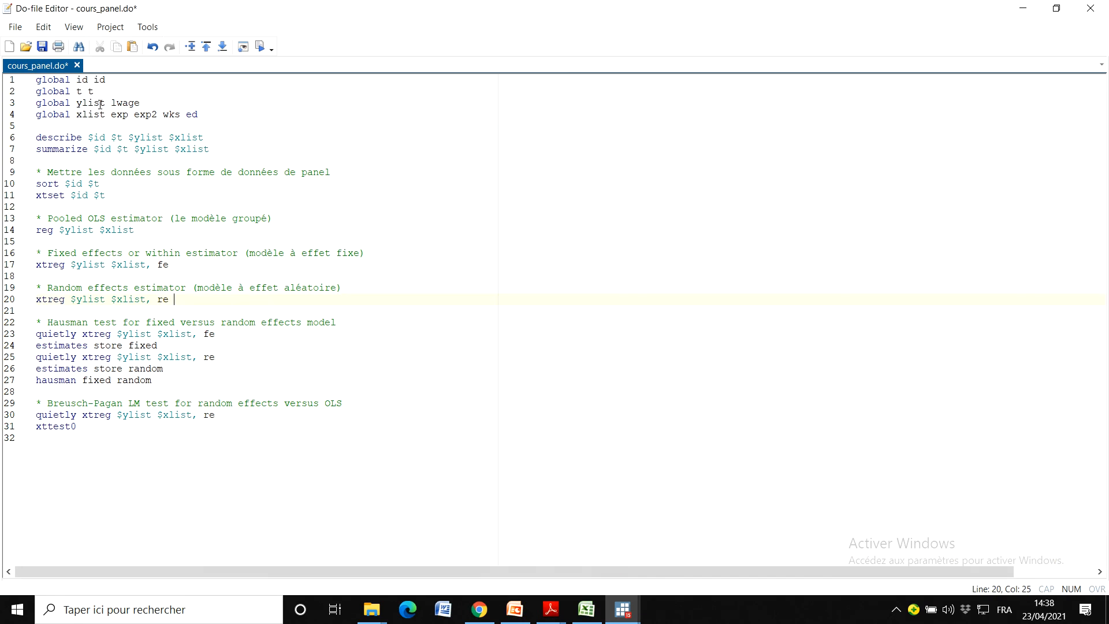
pyautogui.click(86, 98)
pyautogui.click(144, 97)
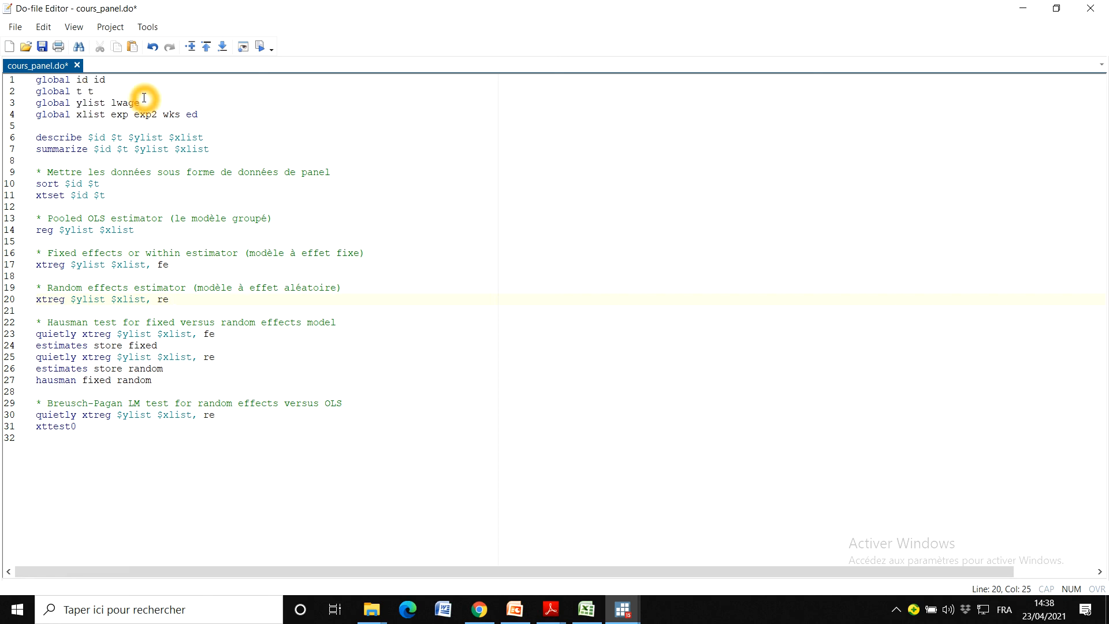
pyautogui.click(143, 105)
pyautogui.press('BackSpace')
pyautogui.press('BackSpace')
pyautogui.press('BackSpace')
pyautogui.press('BackSpace')
pyautogui.press('BackSpace')
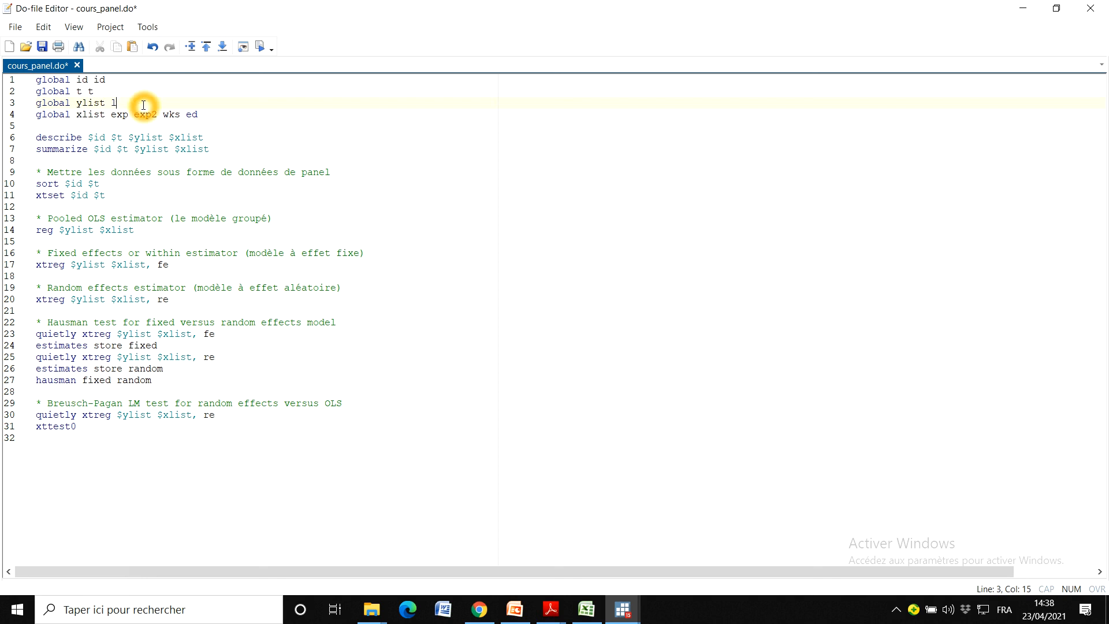
pyautogui.write('salaire')
pyautogui.click(260, 103)
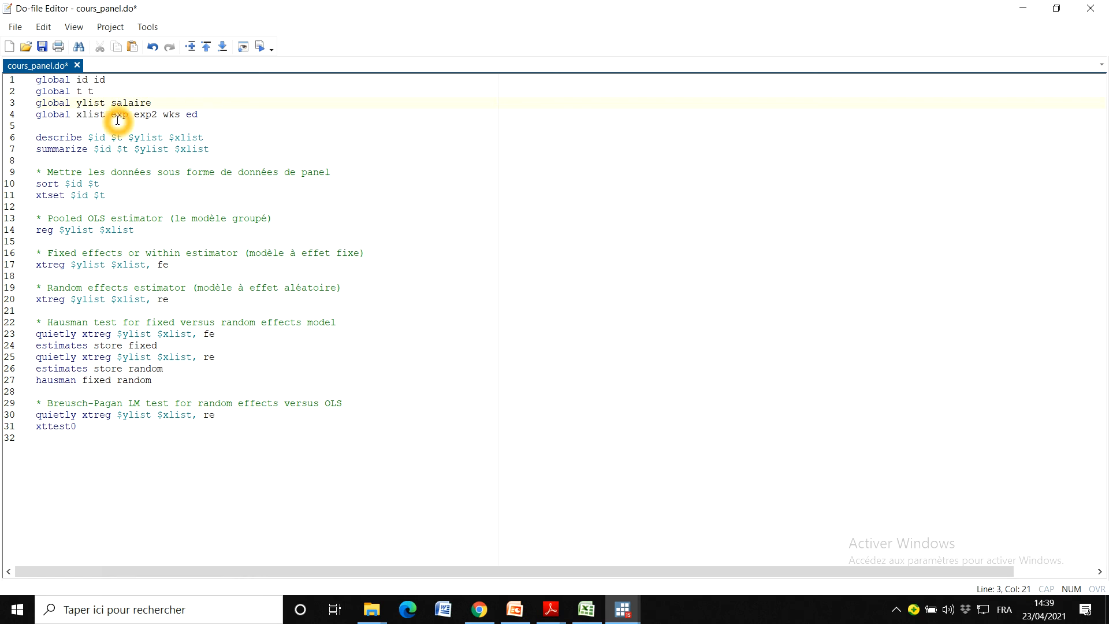
# Step: Return from the do-file to the main Stata window and compose a describe command listing id, t and salaire
pyautogui.moveTo(36, 137); pyautogui.dragTo(83, 142)
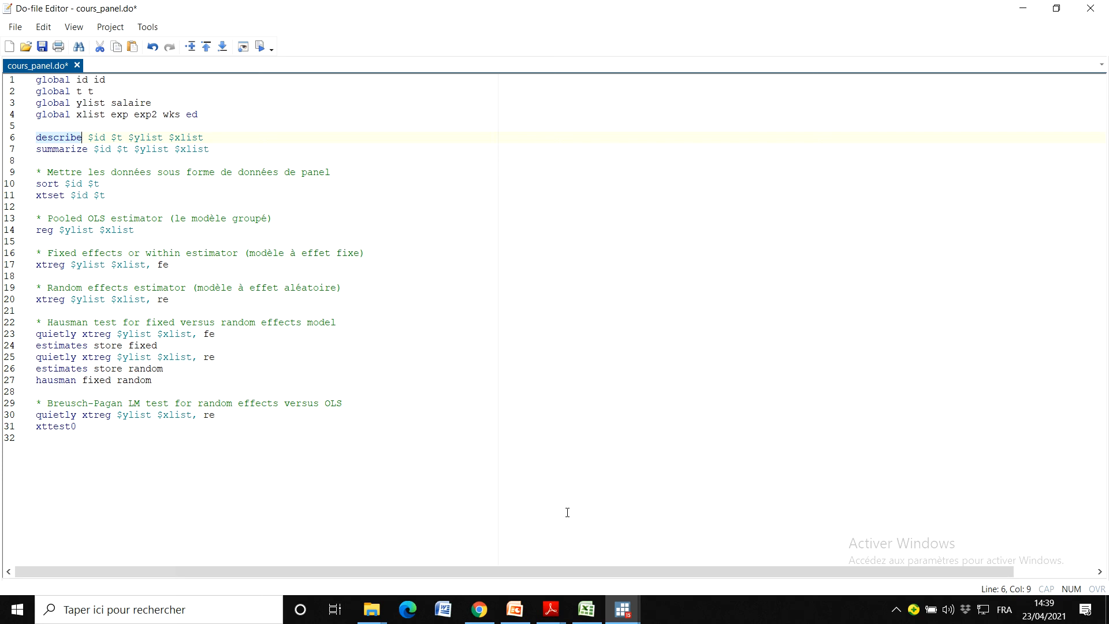
pyautogui.moveTo(630, 606)
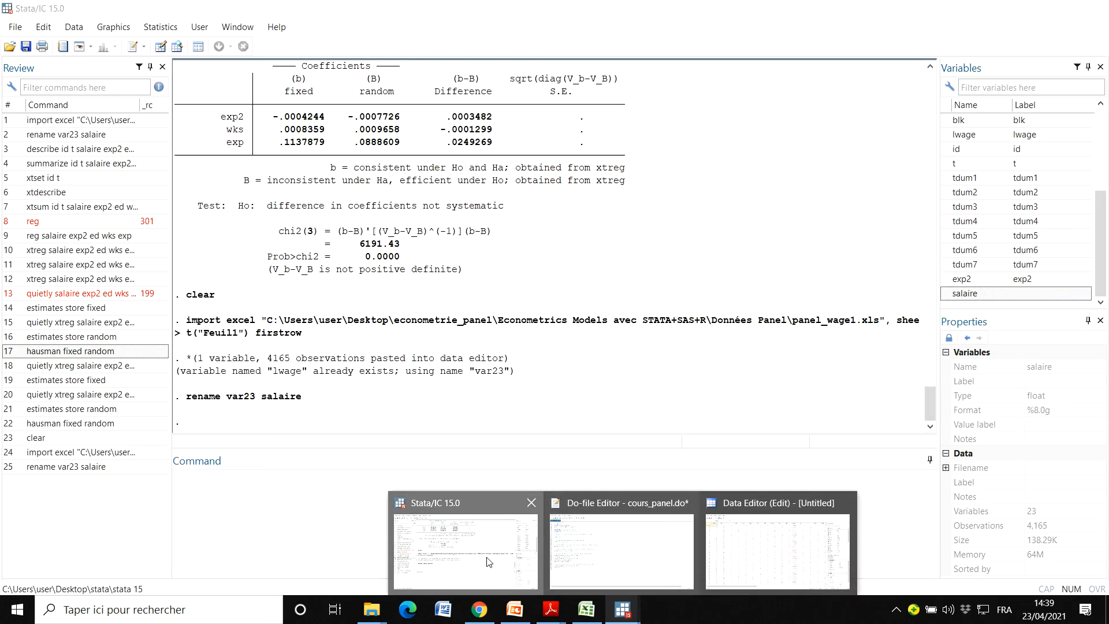
pyautogui.click(496, 564)
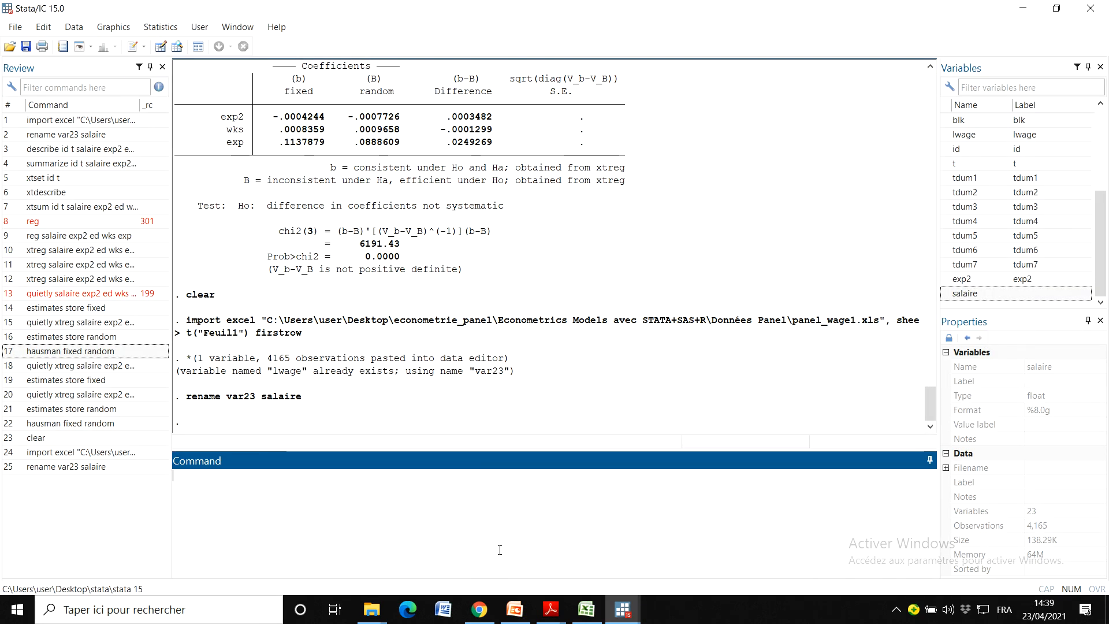
pyautogui.write('describe')
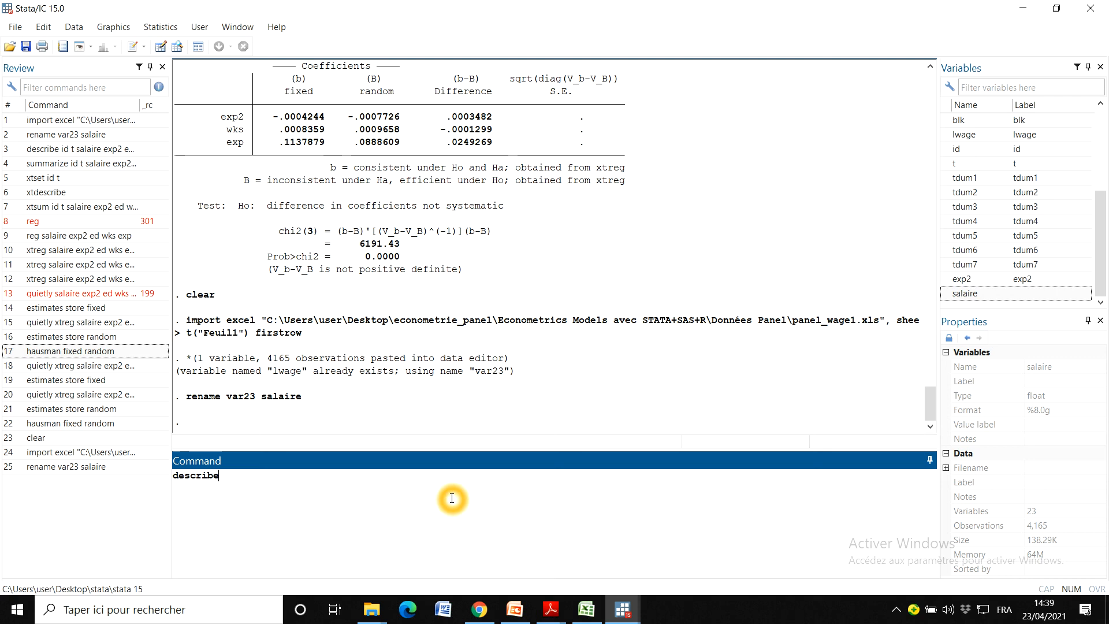
pyautogui.click(1042, 151)
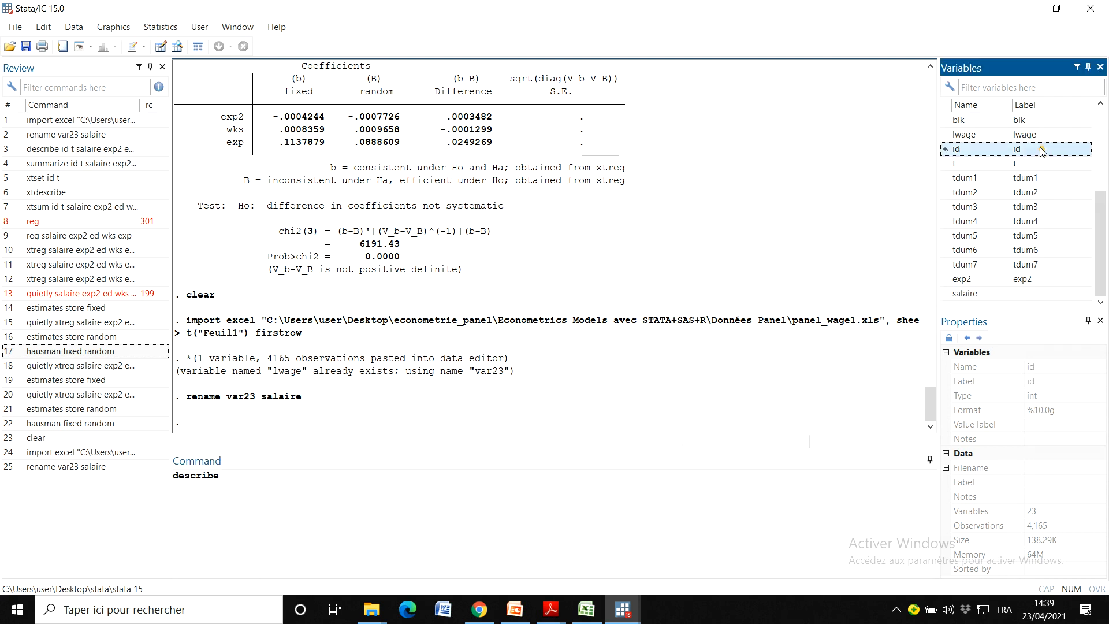
pyautogui.click(1027, 165)
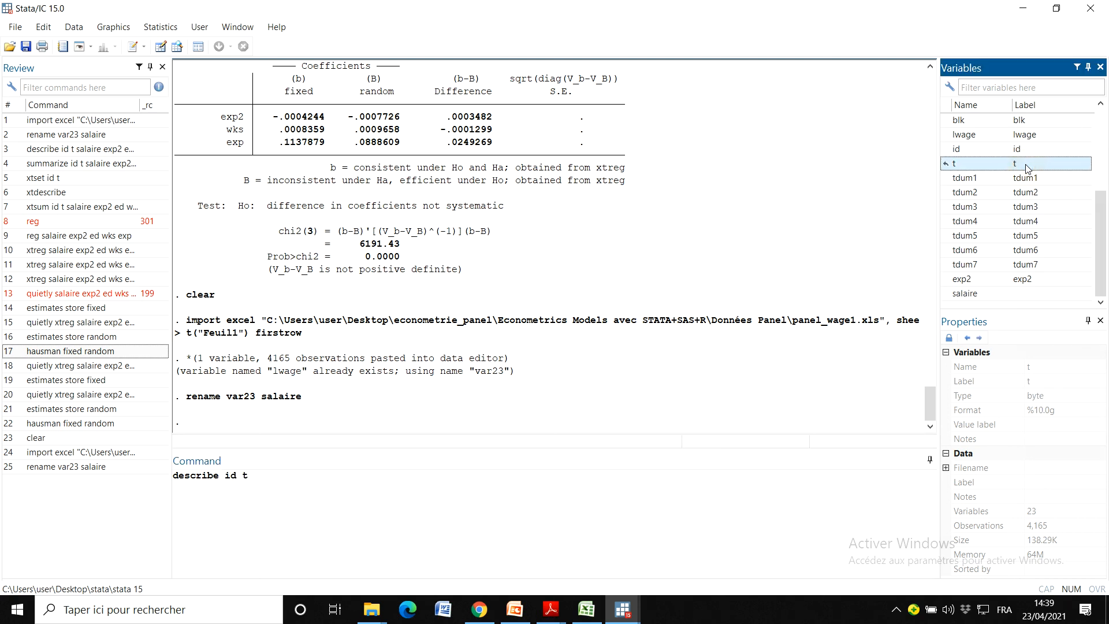
pyautogui.click(754, 498)
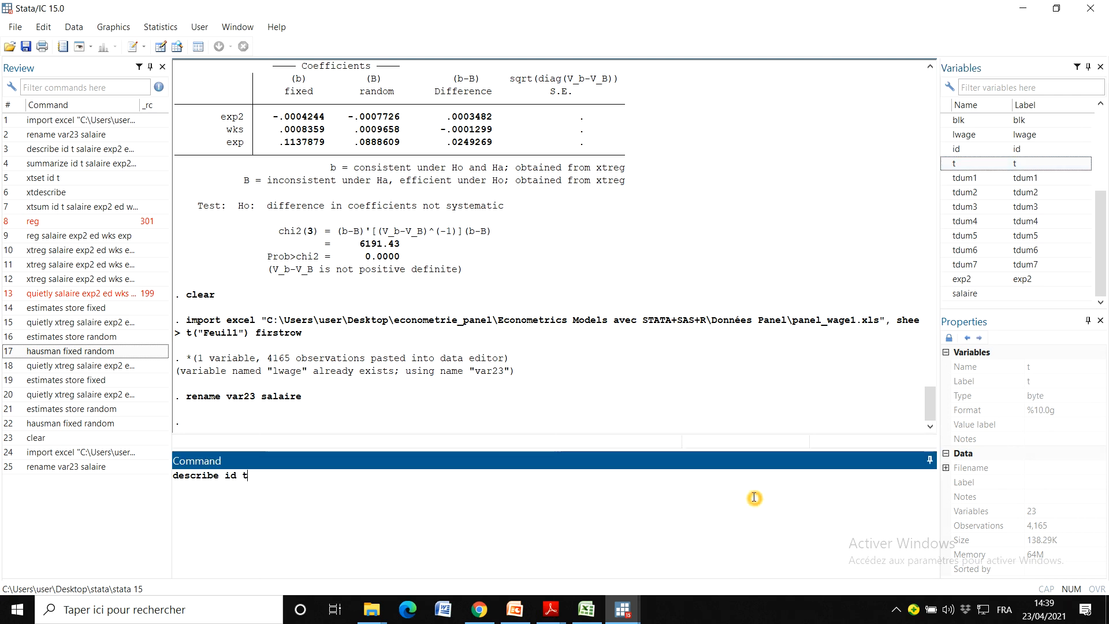
pyautogui.click(972, 296)
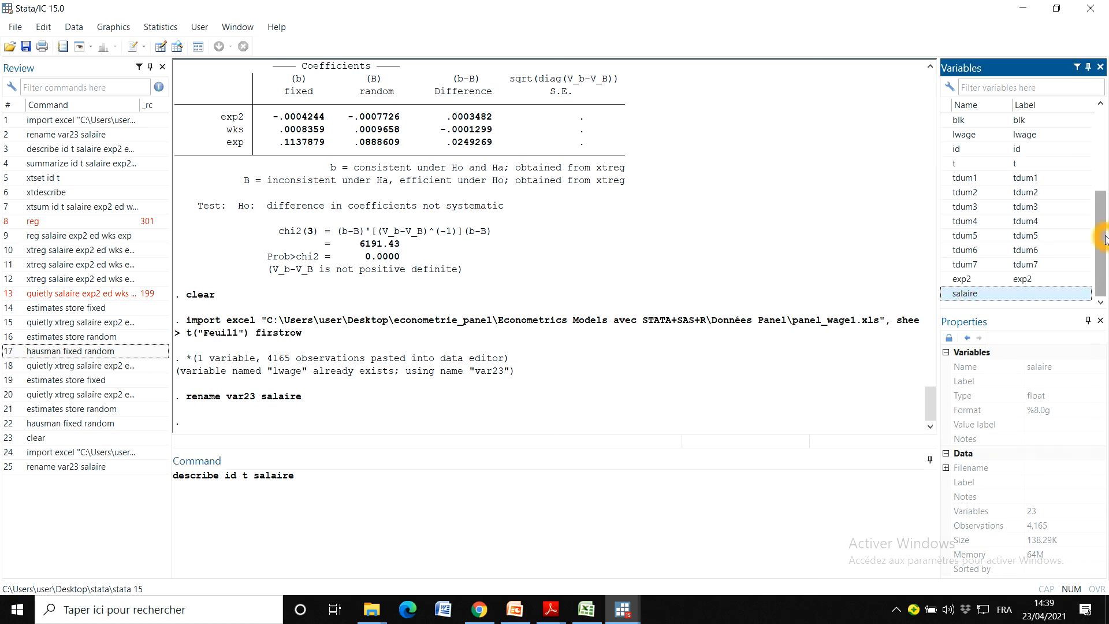
# Step: Add exp, wks, ed and exp2 to the describe command's variable list and run it
pyautogui.moveTo(1107, 202); pyautogui.dragTo(1107, 131)
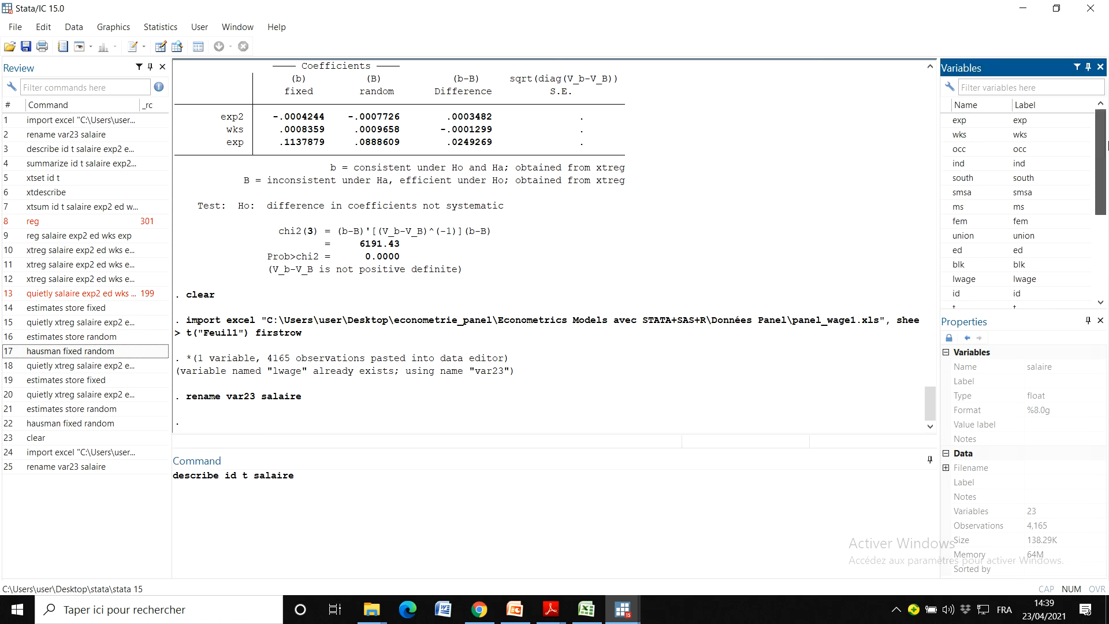
pyautogui.click(1039, 123)
pyautogui.click(1038, 123)
pyautogui.click(1029, 136)
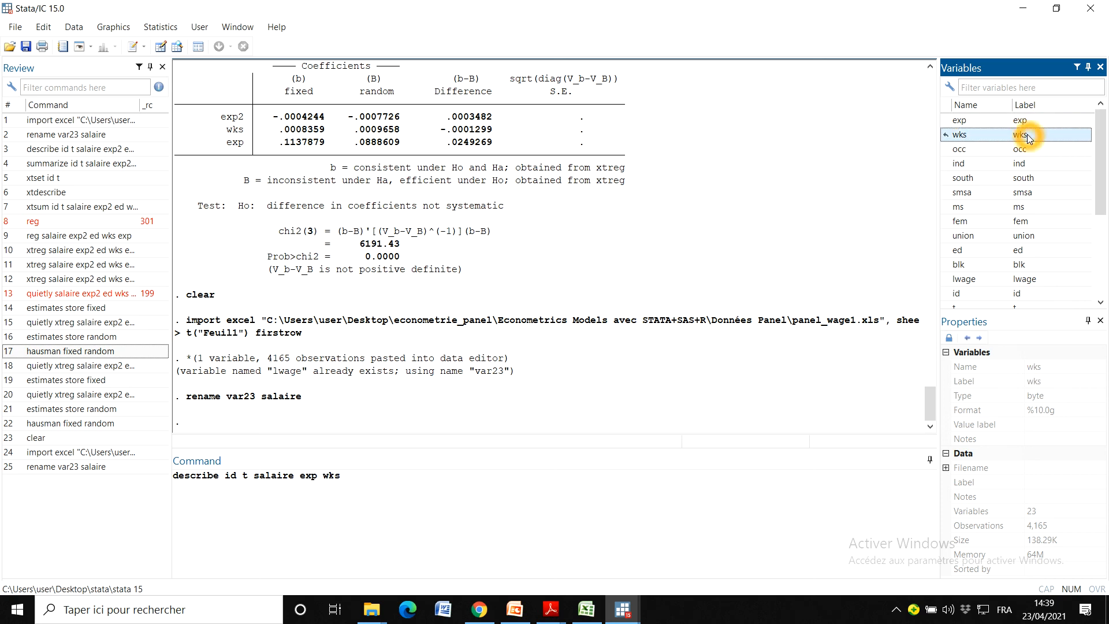
pyautogui.click(1036, 253)
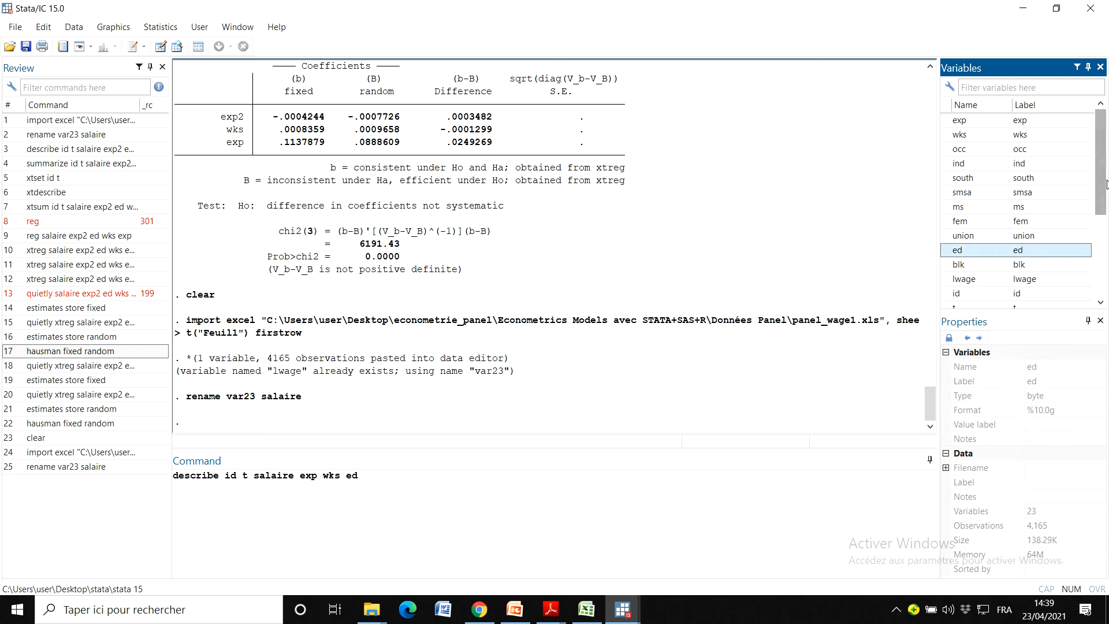
pyautogui.moveTo(1103, 186); pyautogui.dragTo(1102, 266)
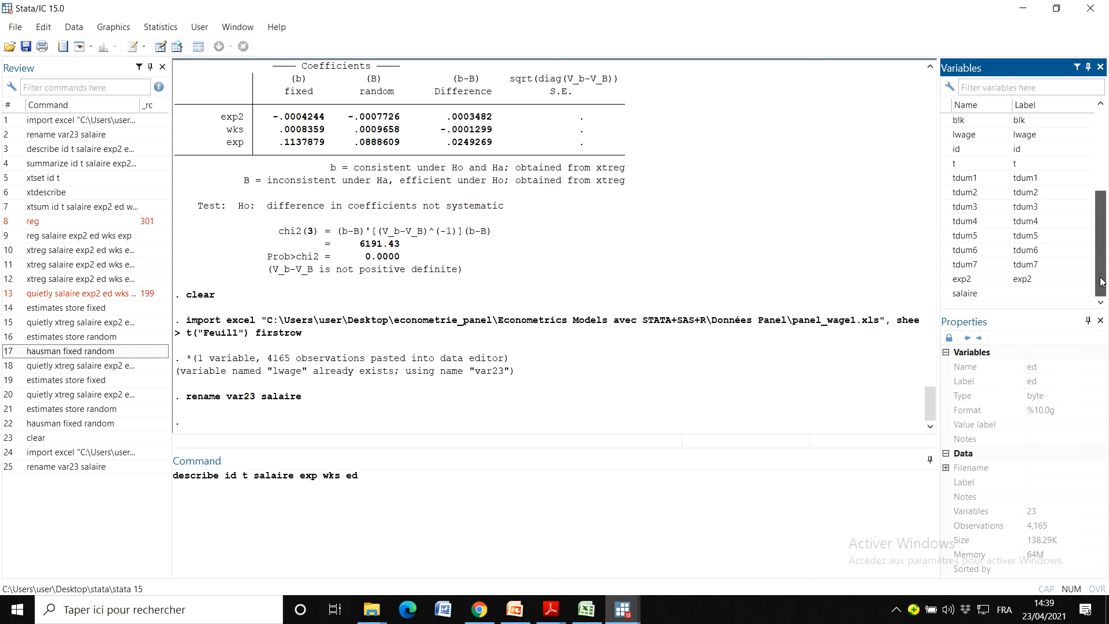
pyautogui.click(1023, 281)
pyautogui.click(506, 532)
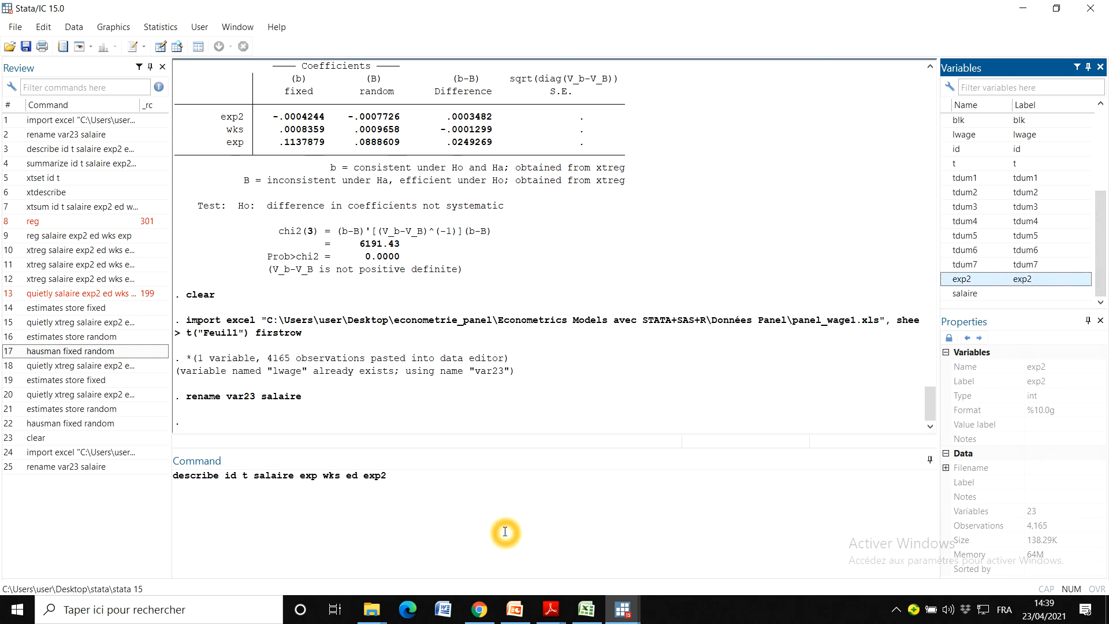
pyautogui.click(482, 494)
pyautogui.press('Return')
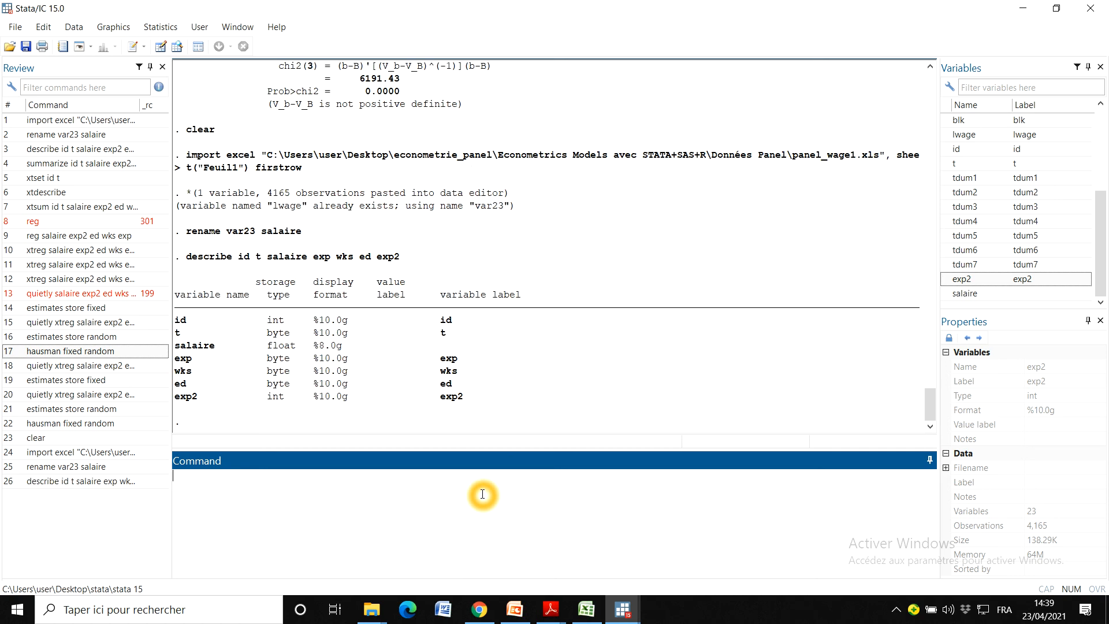
# Step: Examine the storage types, display formats and variable labels in the describe output, and view the properties of salaire
pyautogui.click(402, 379)
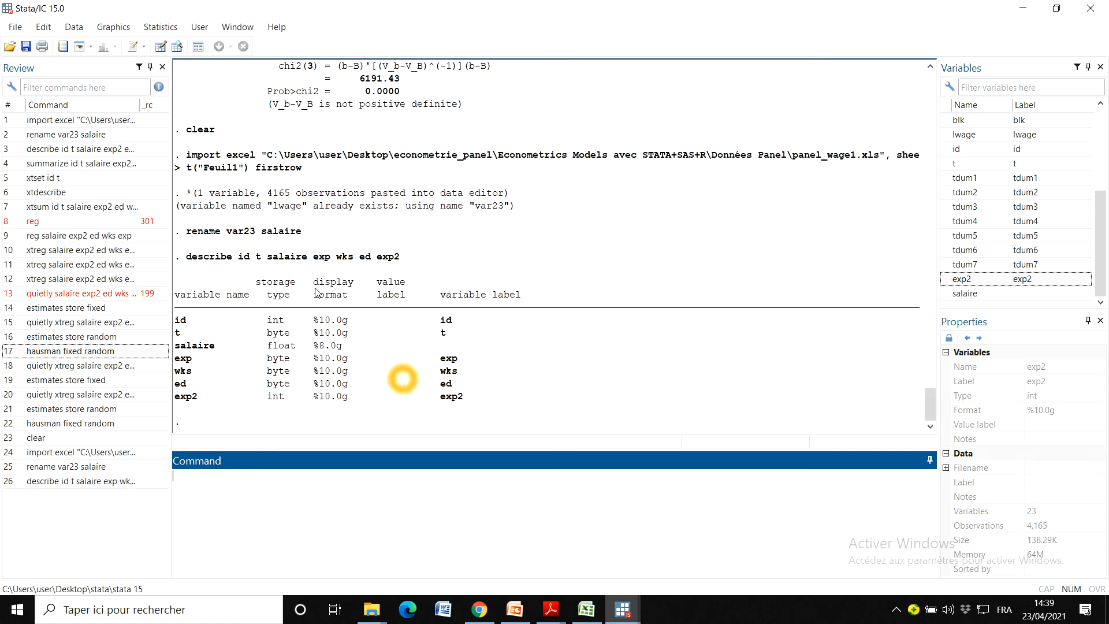
pyautogui.click(224, 313)
pyautogui.click(467, 317)
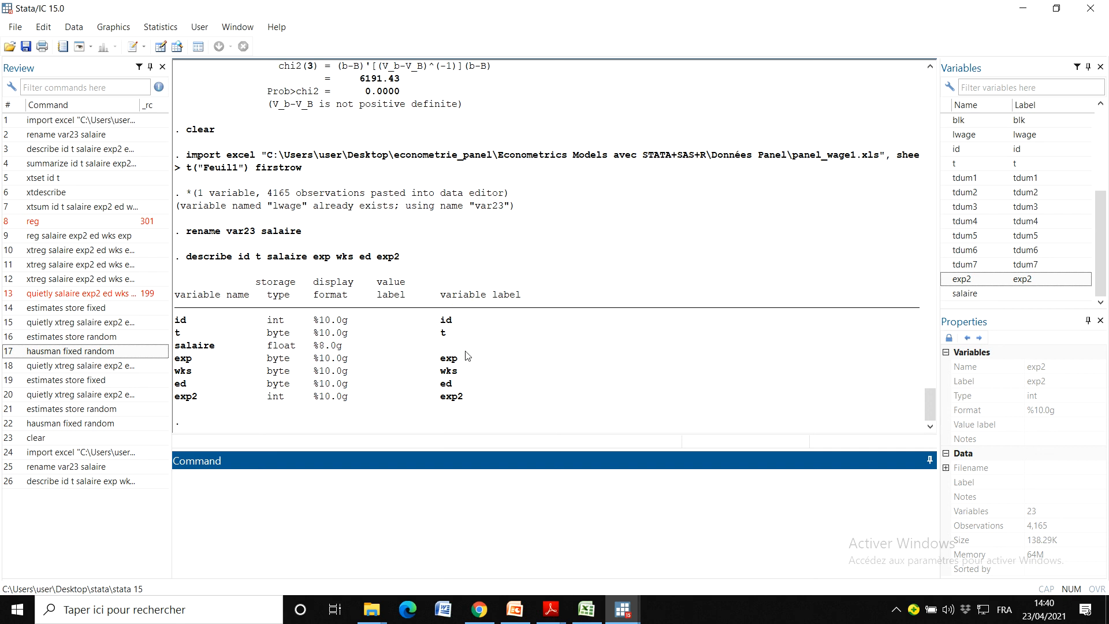
pyautogui.click(460, 335)
pyautogui.click(436, 385)
pyautogui.click(247, 402)
pyautogui.click(191, 349)
pyautogui.click(1055, 304)
pyautogui.click(1032, 295)
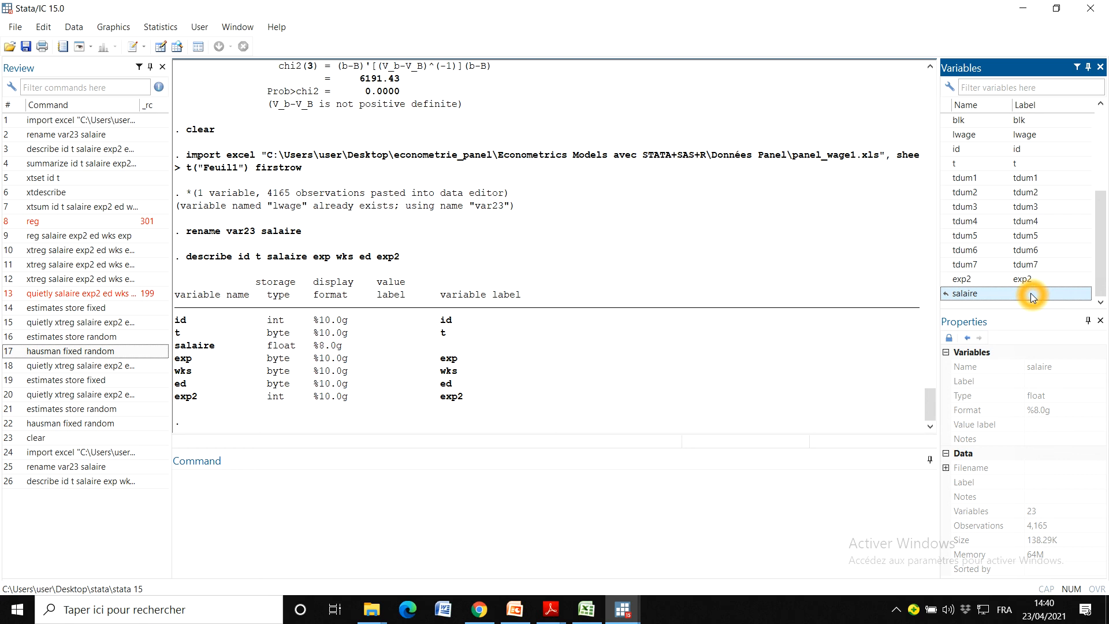
pyautogui.click(513, 415)
# Step: Recall the last describe command, with id t salaire exp wks ed exp2, from the command history
pyautogui.click(469, 491)
pyautogui.click(64, 484)
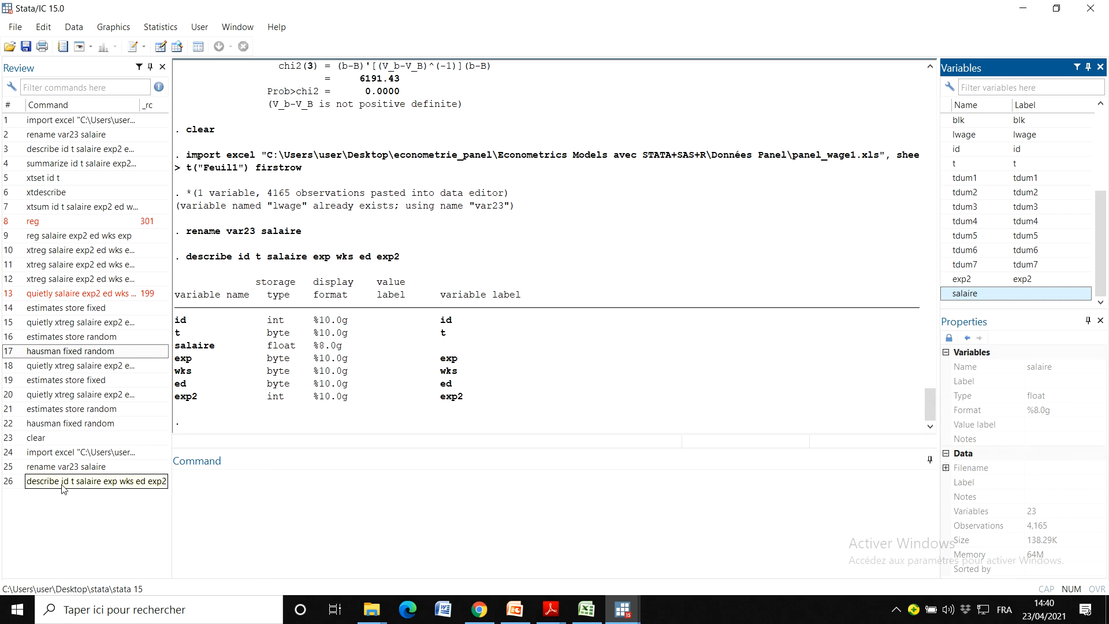